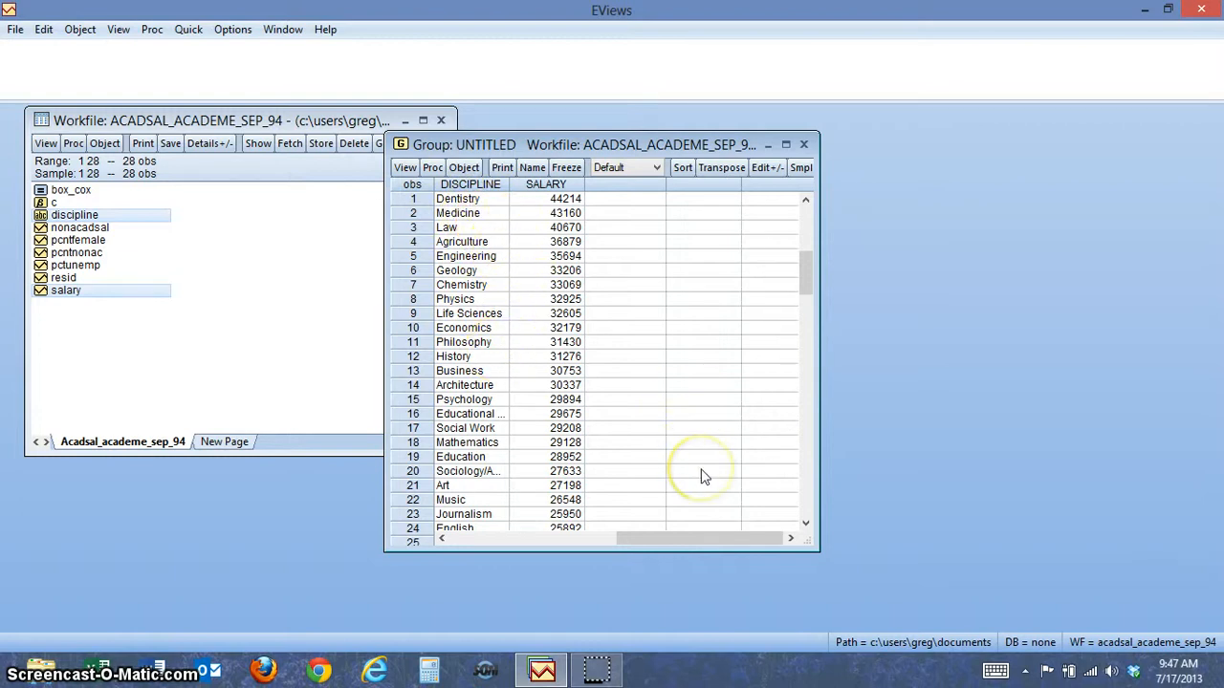
# - Discard the untitled group and restructure the workfile as Undated with ID series, using discipline as the identifier series
pyautogui.click(804, 146)
pyautogui.click(570, 368)
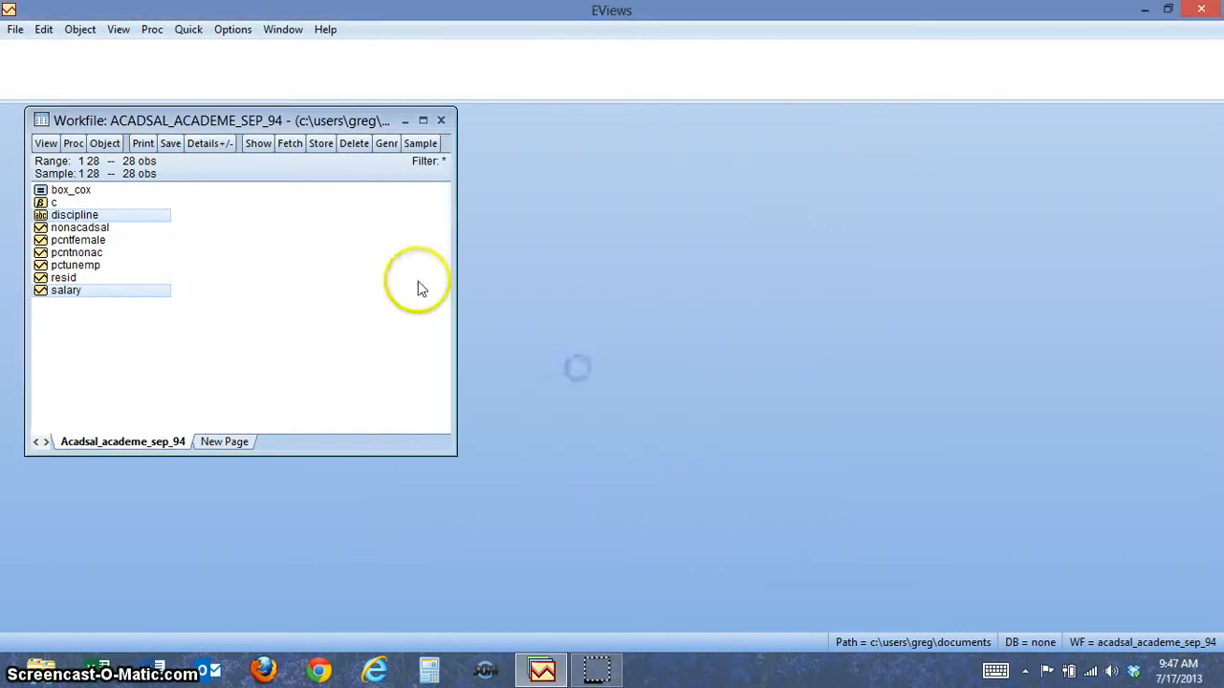
pyautogui.click(58, 168)
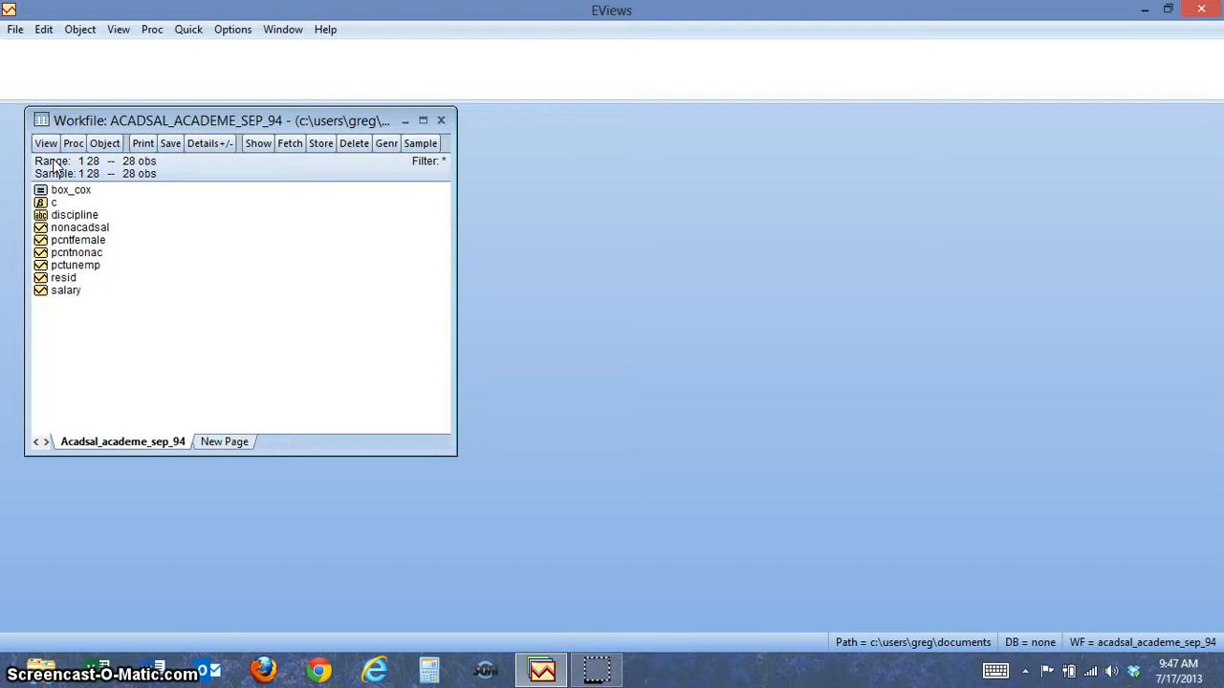
pyautogui.doubleClick(54, 162)
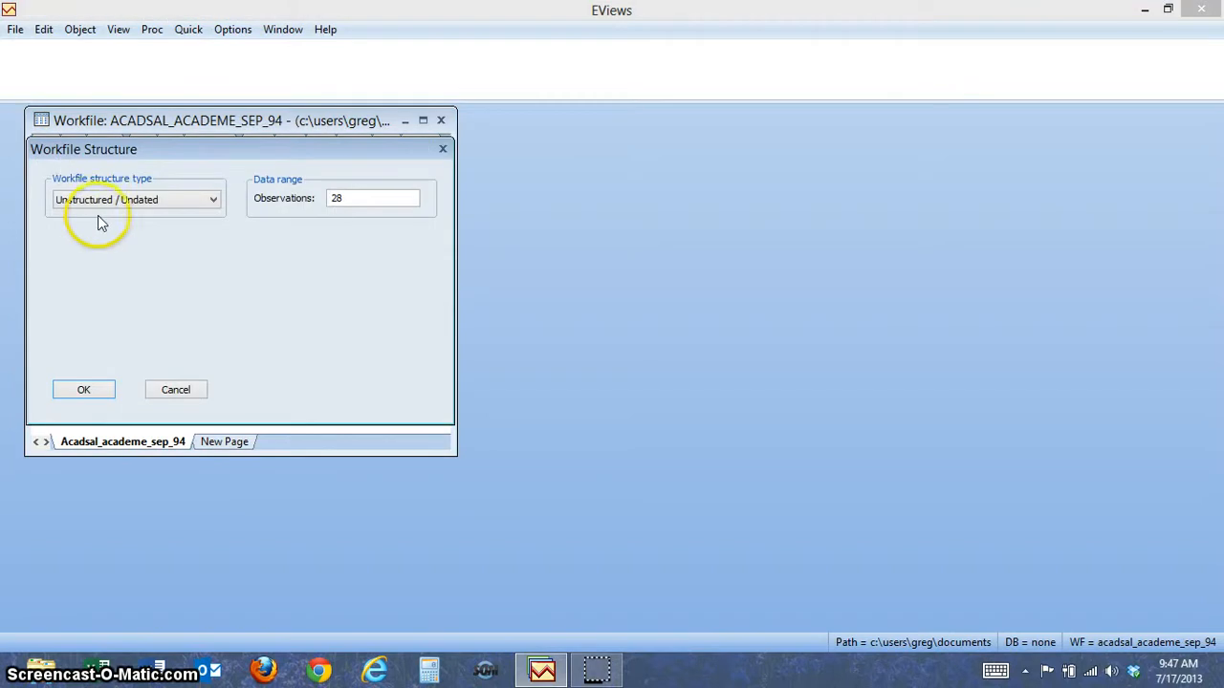
pyautogui.click(214, 201)
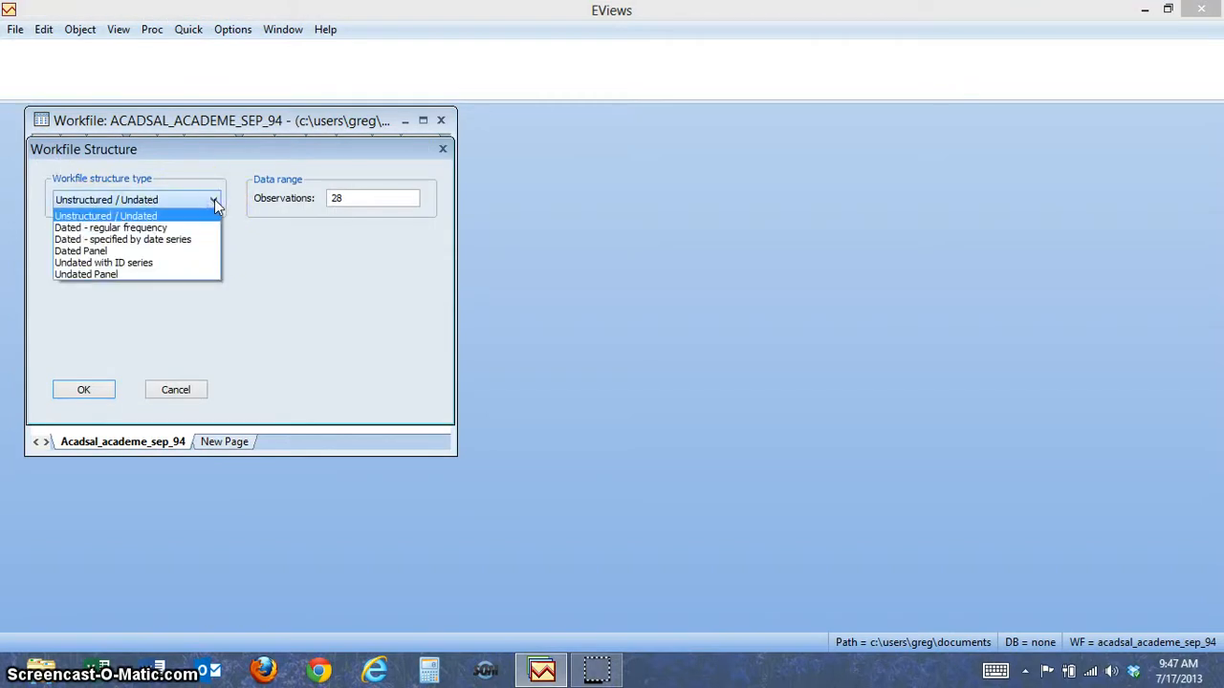
pyautogui.click(153, 264)
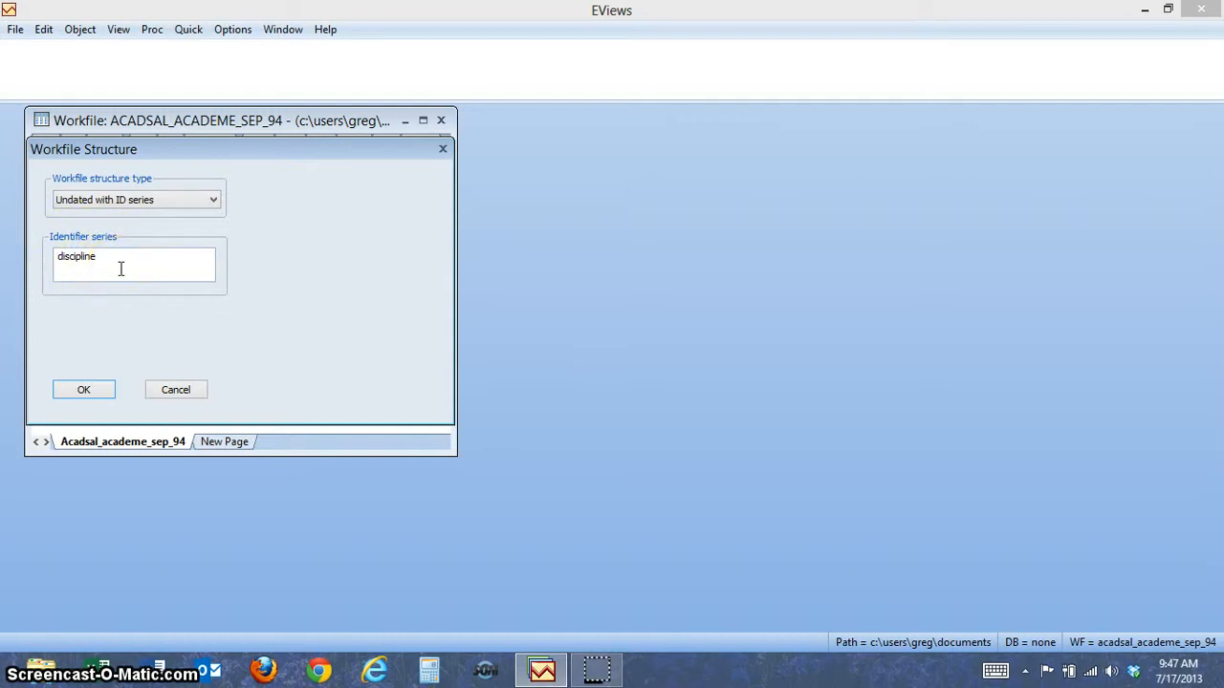
pyautogui.click(84, 389)
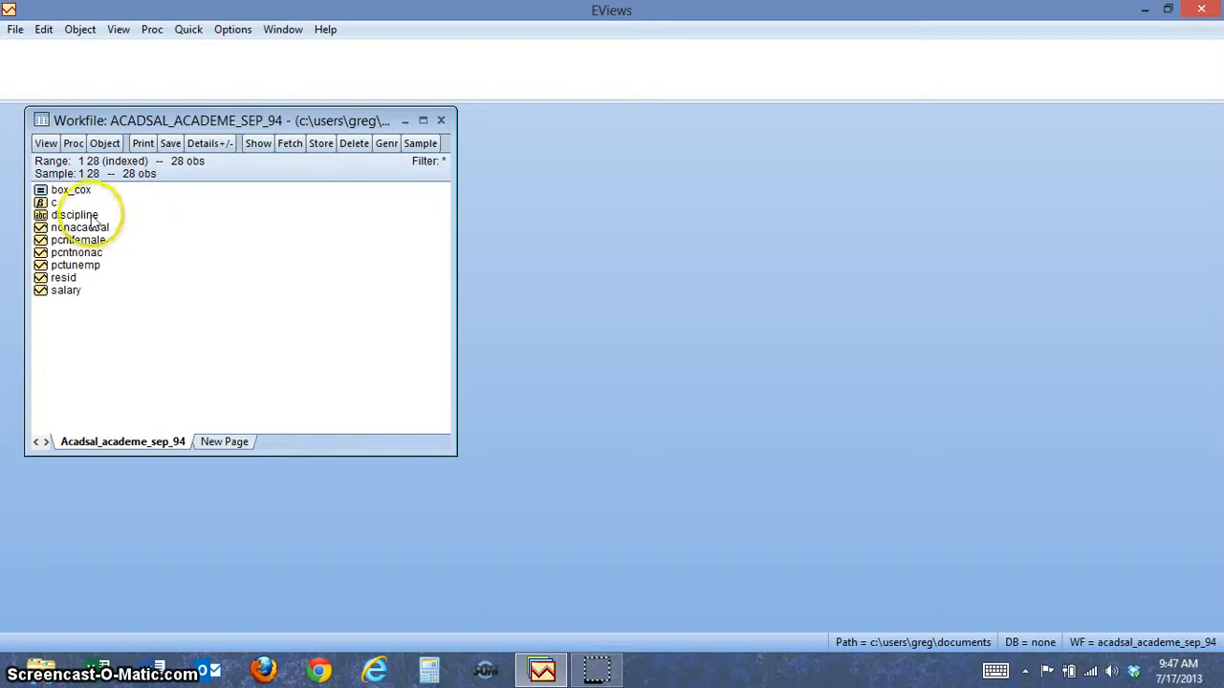
# - Open the discipline and salary series together as a group
pyautogui.keyDown('ctrl'); pyautogui.click(74, 289); pyautogui.keyUp('ctrl')
pyautogui.rightClick(136, 294)
pyautogui.moveTo(157, 300)
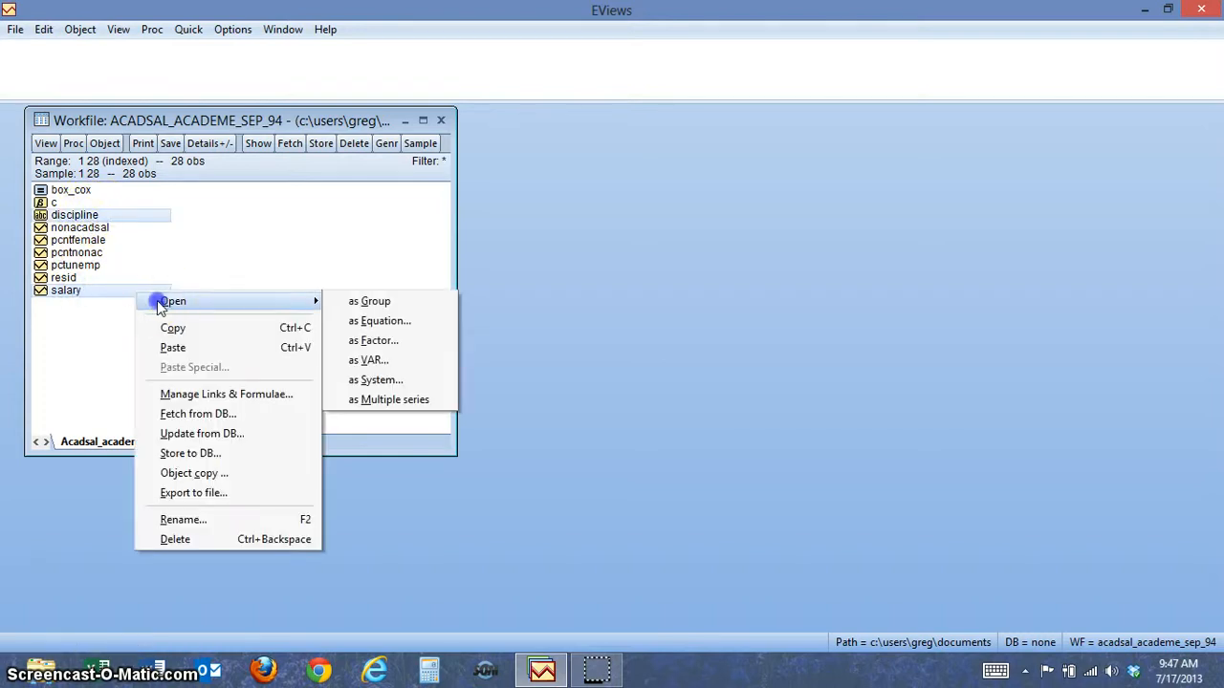
pyautogui.click(365, 306)
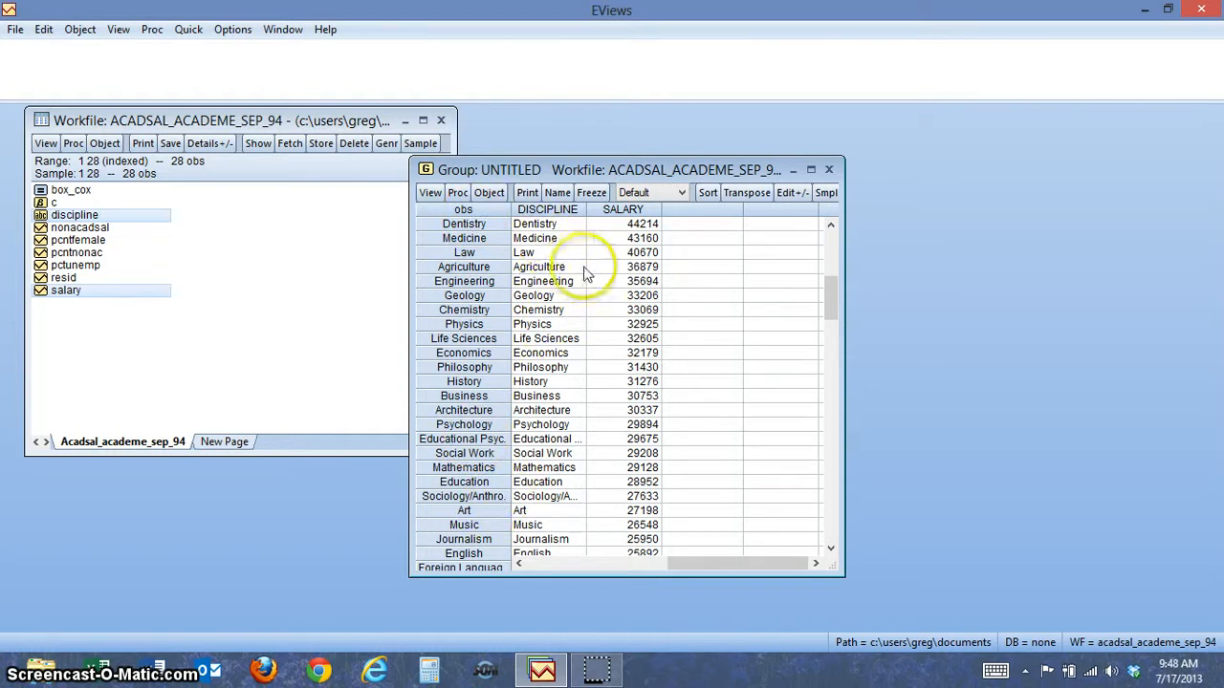
# - Remove the DISCIPLINE series from the group, accepting the switch to edit mode
pyautogui.click(547, 210)
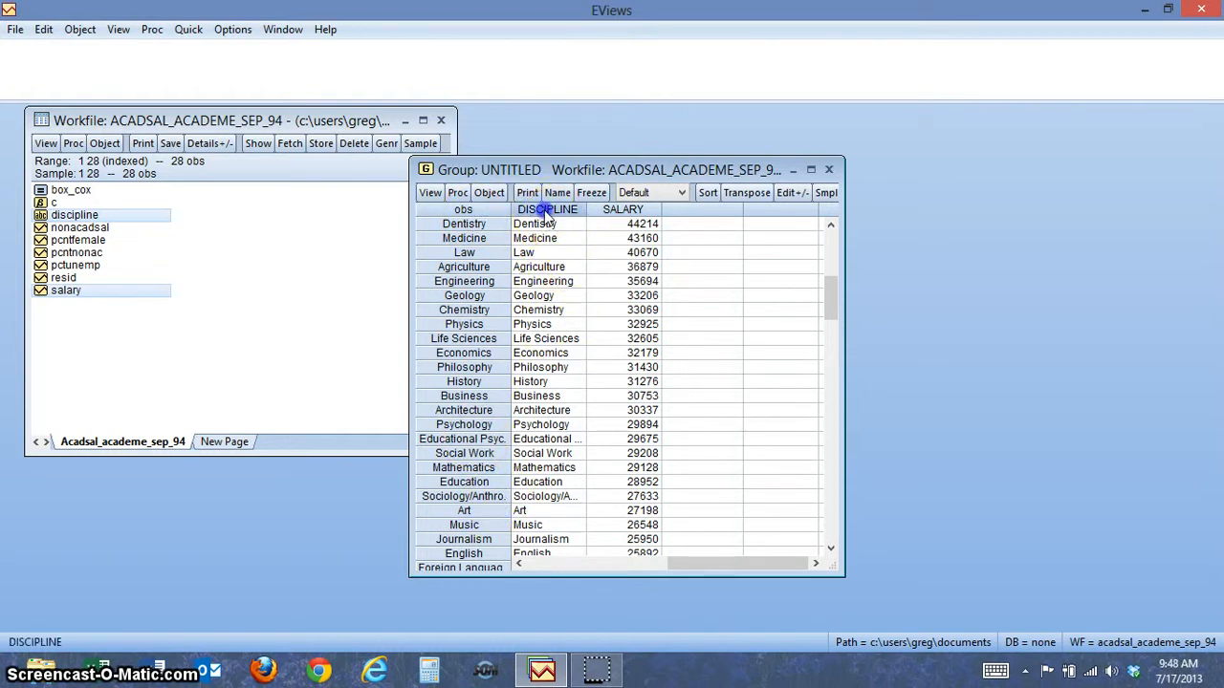
pyautogui.rightClick(549, 212)
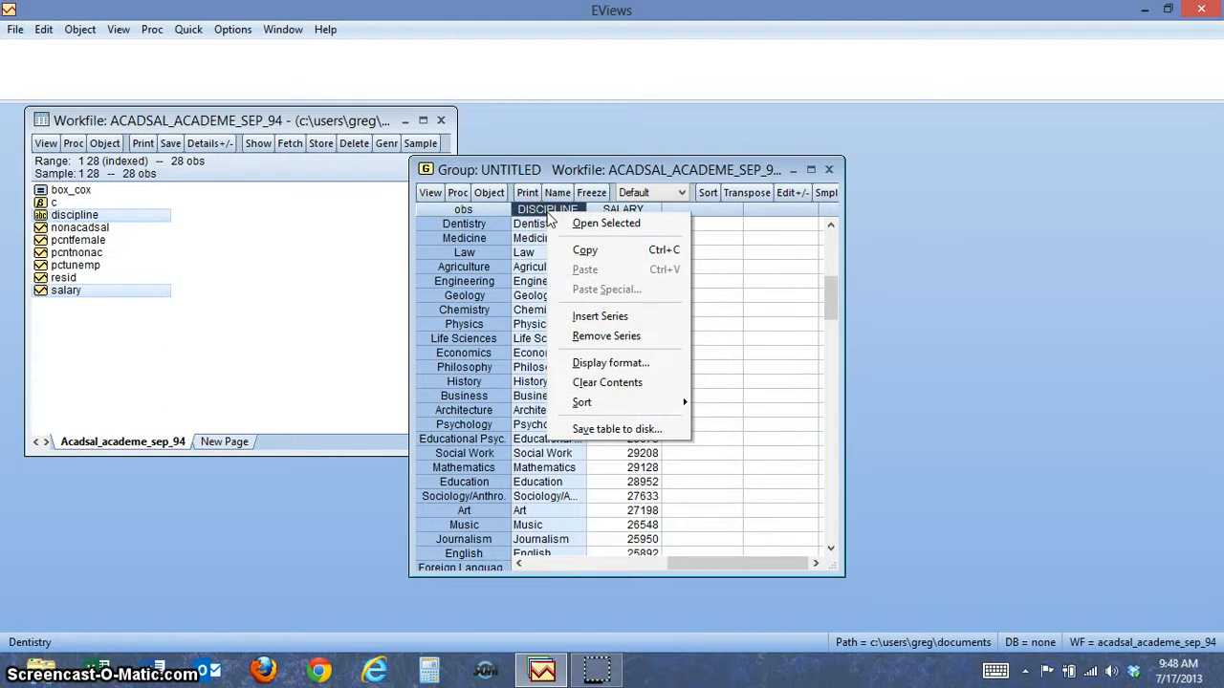
pyautogui.click(580, 337)
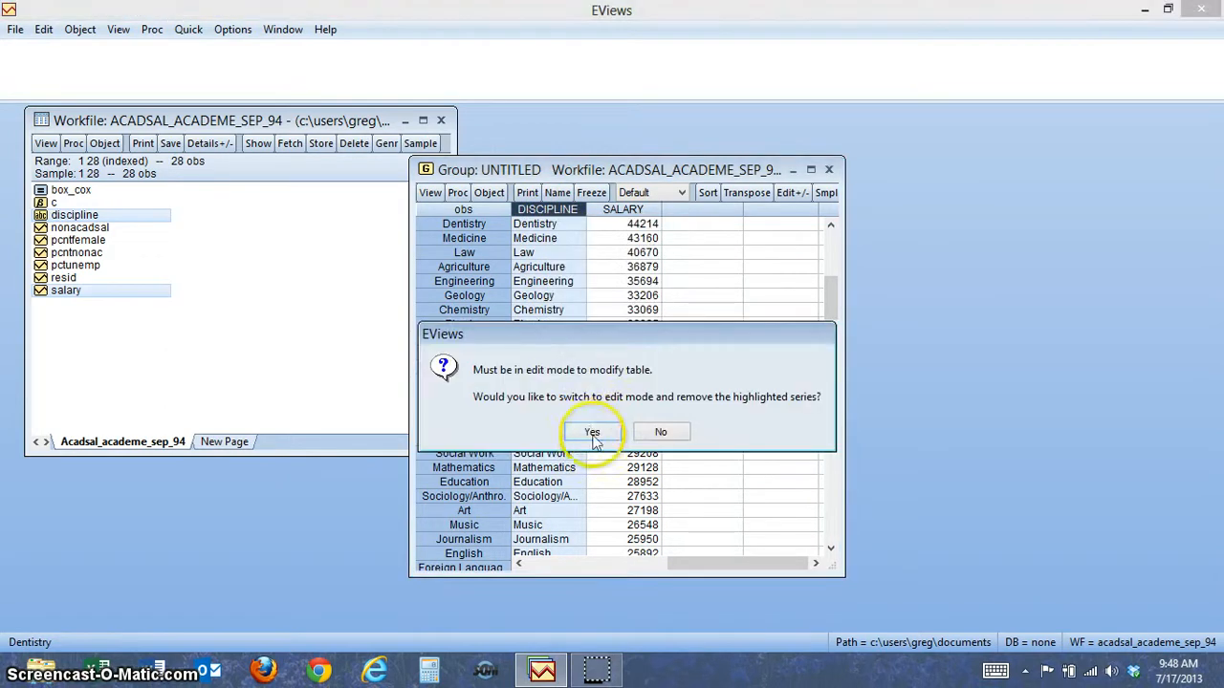
pyautogui.click(592, 432)
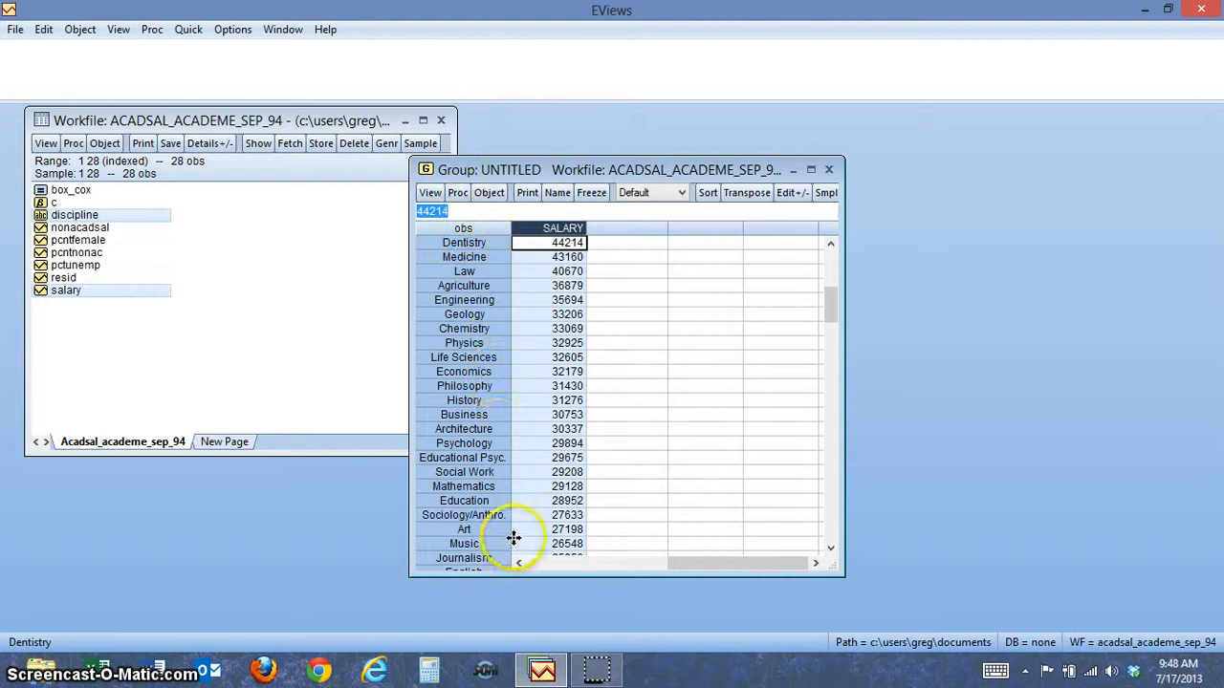
# - Widen the group's obs column so the longest discipline names fit, and check the labels through the last row
pyautogui.scroll(-2, 491, 500)
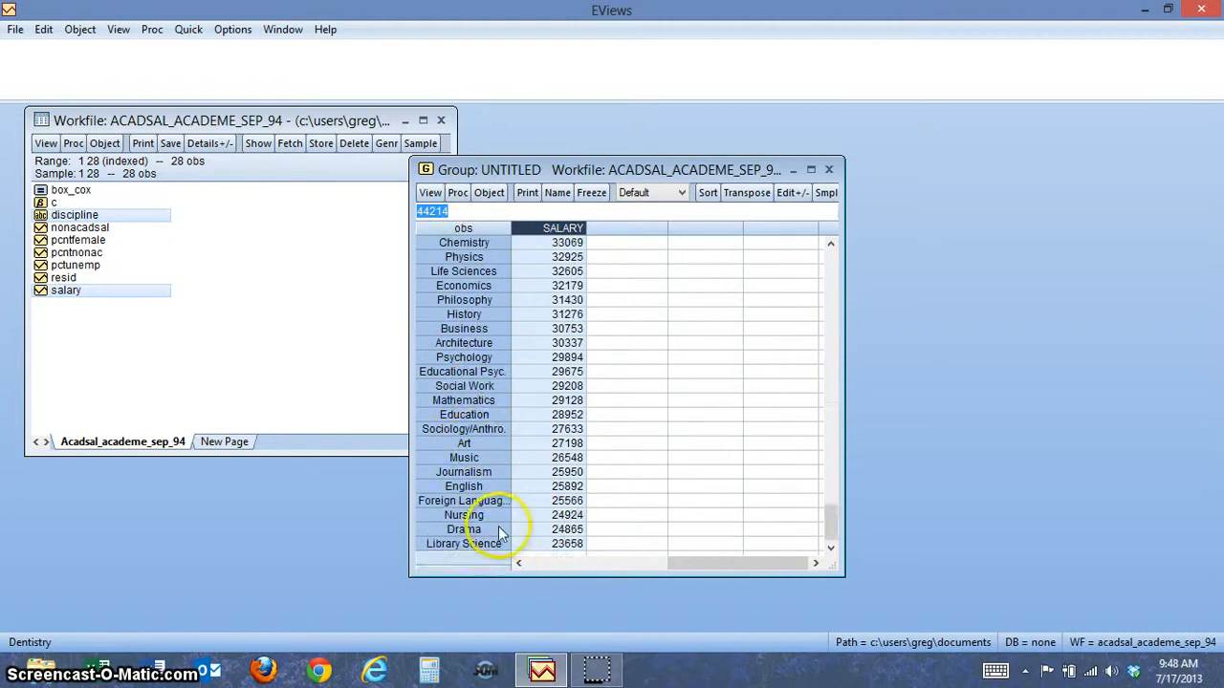
pyautogui.scroll(2, 501, 437)
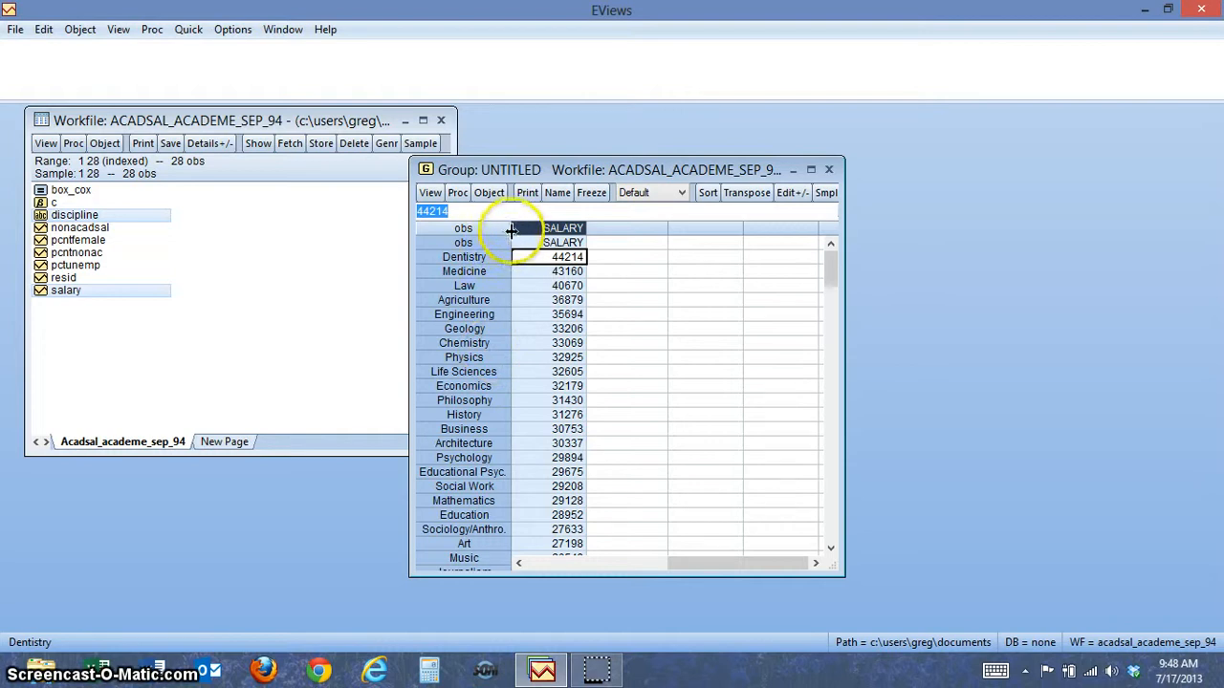
pyautogui.moveTo(510, 229); pyautogui.dragTo(584, 230)
pyautogui.scroll(-3, 536, 335)
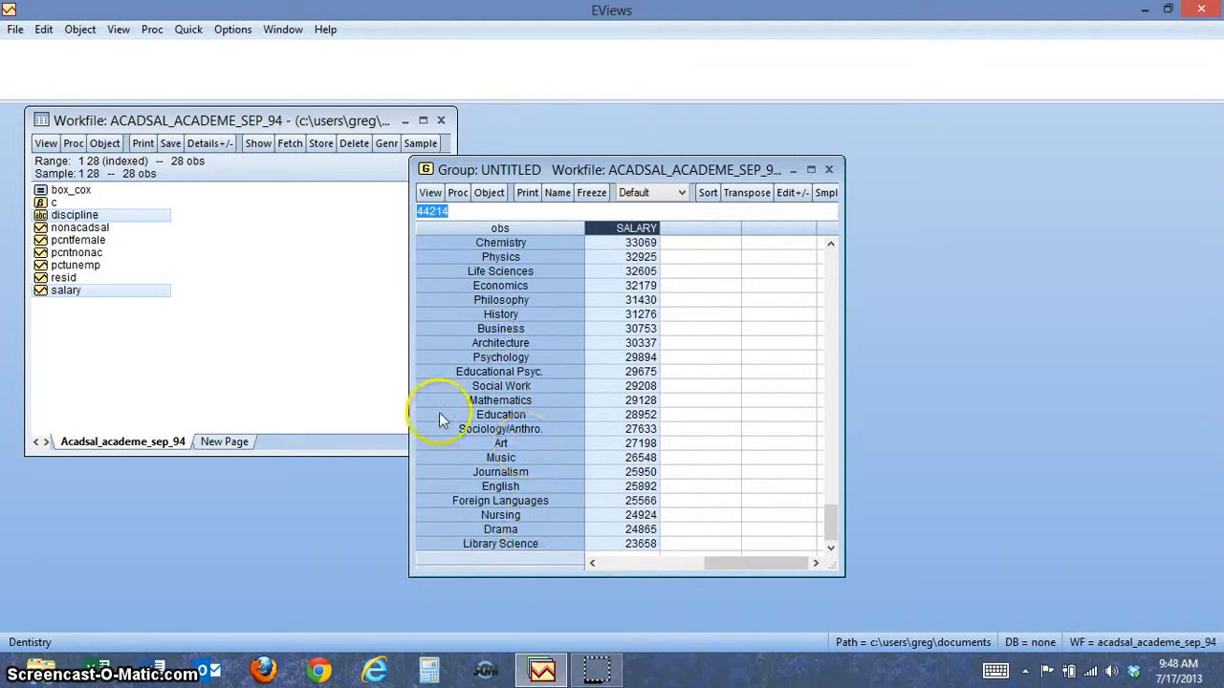
pyautogui.scroll(2, 458, 283)
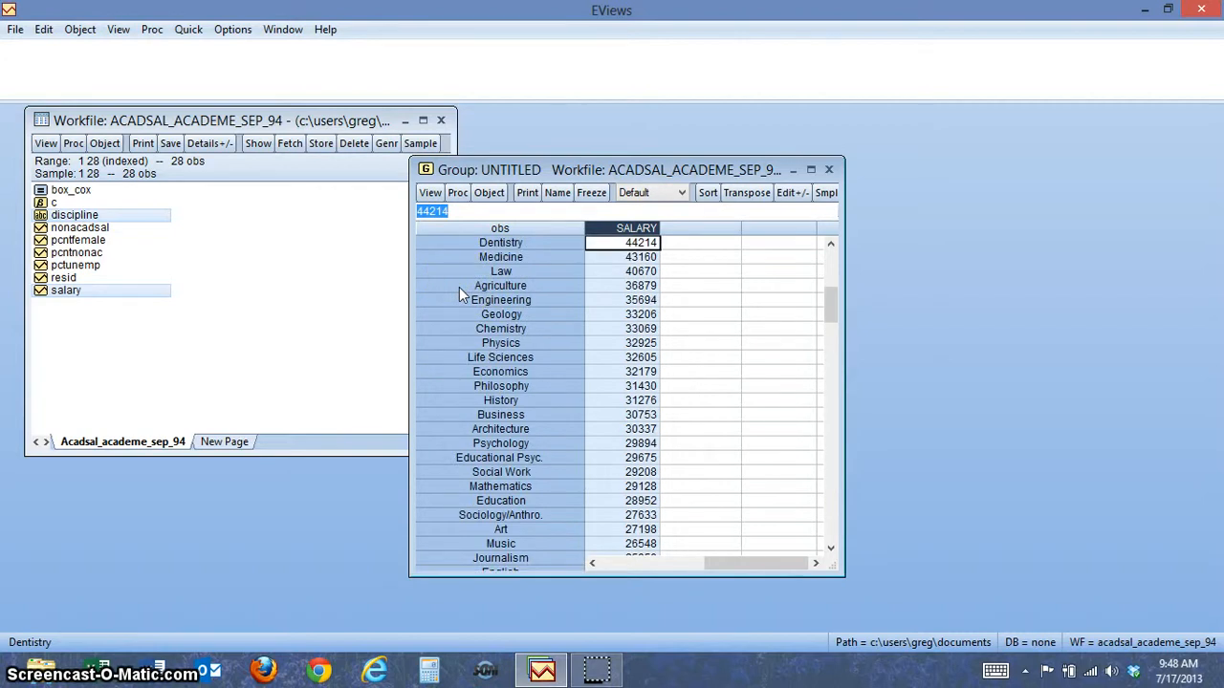
# - Discard the untitled group and close the ACADSAL_ACADEME_SEP_94 workfile, saving its changes in double precision
pyautogui.click(829, 169)
pyautogui.click(567, 369)
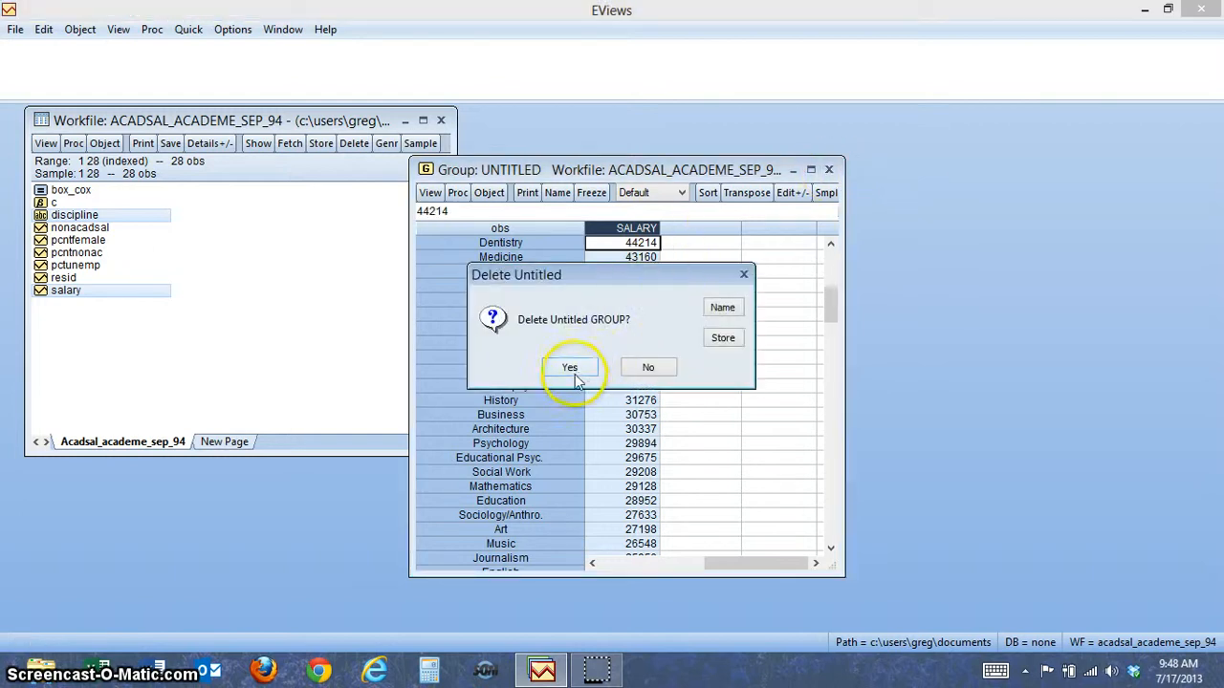
pyautogui.click(442, 123)
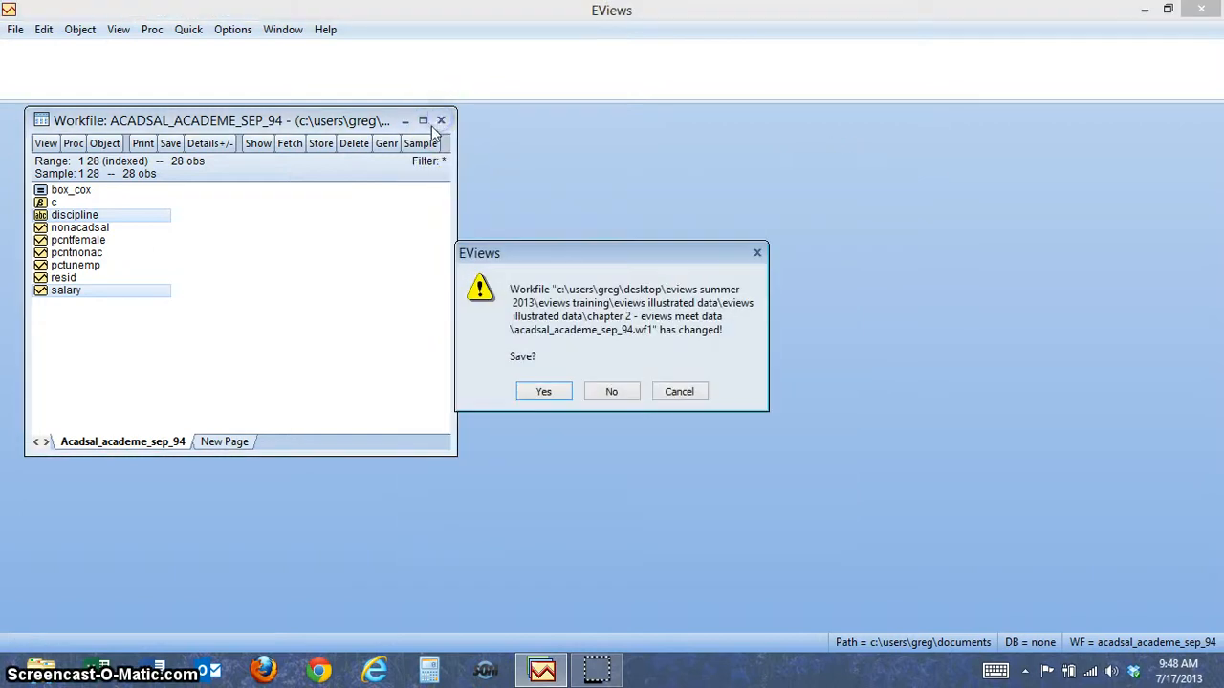
pyautogui.click(545, 392)
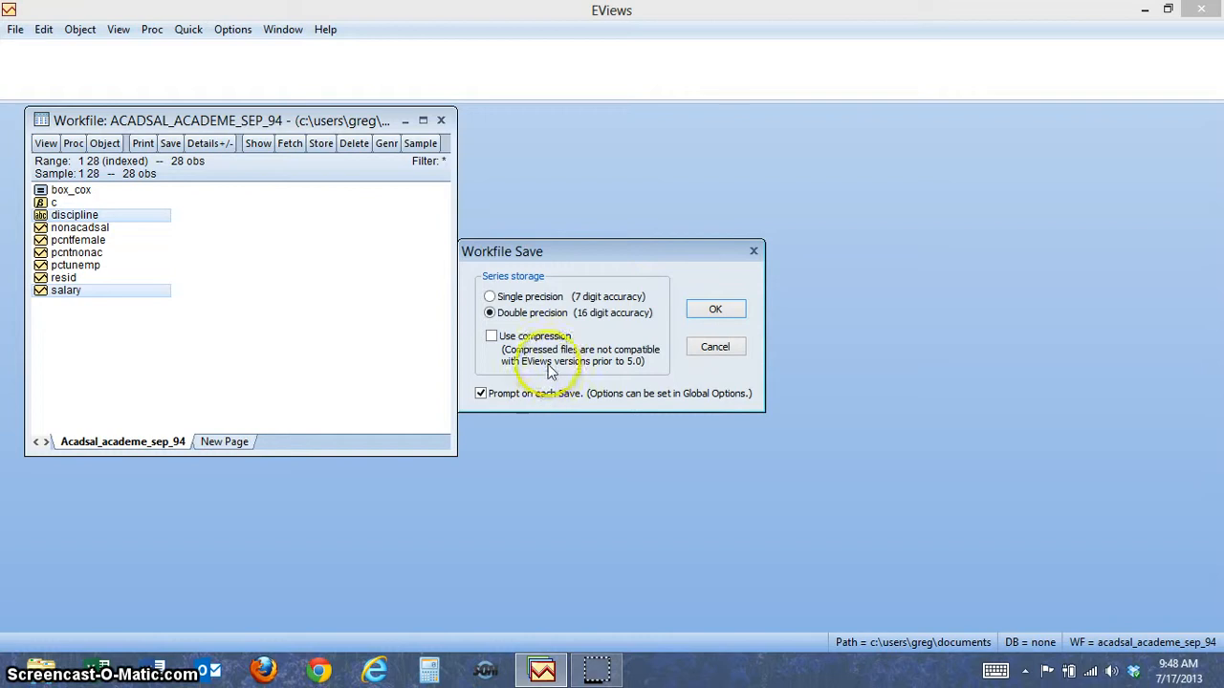
pyautogui.click(717, 311)
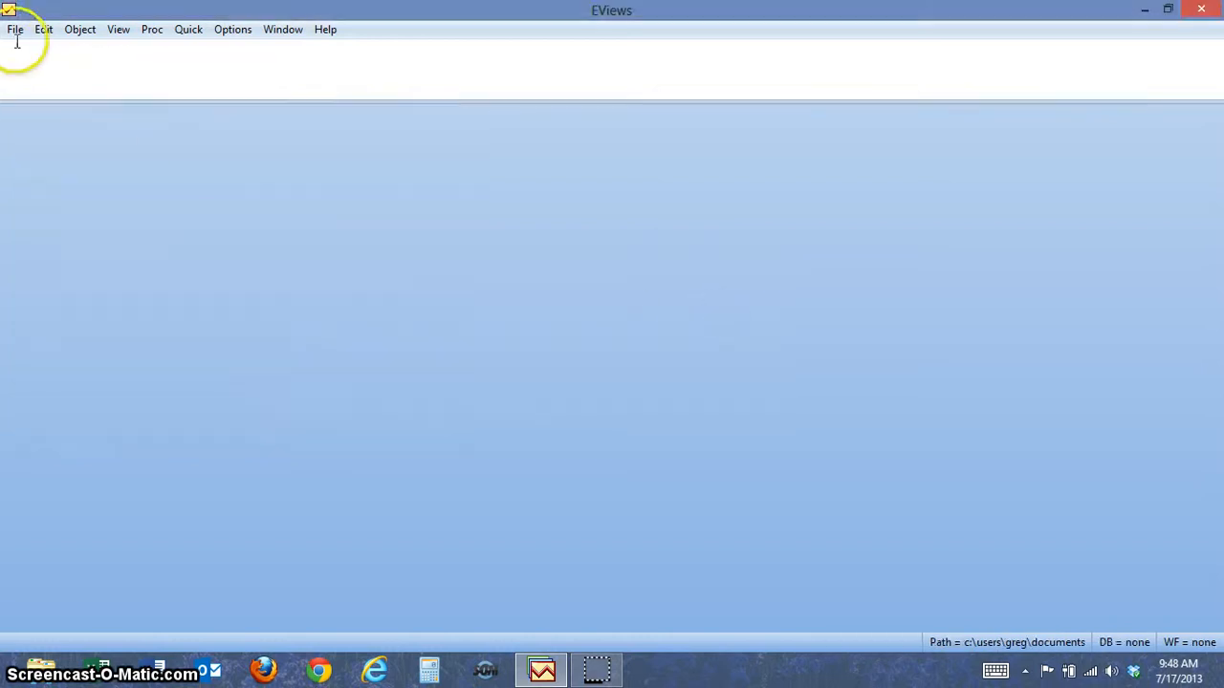
# - Create a dated regular-frequency workfile with annual data from 1933 to 1945, and close it after viewing its range
pyautogui.click(16, 32)
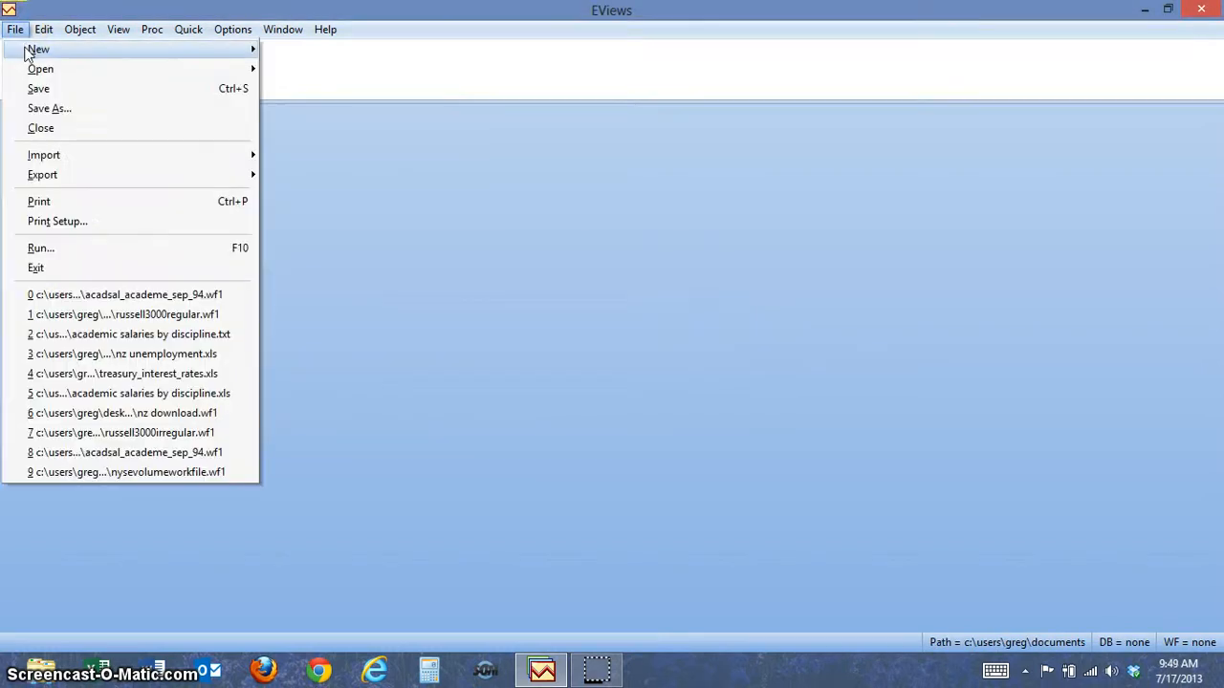
pyautogui.moveTo(239, 50)
pyautogui.click(315, 47)
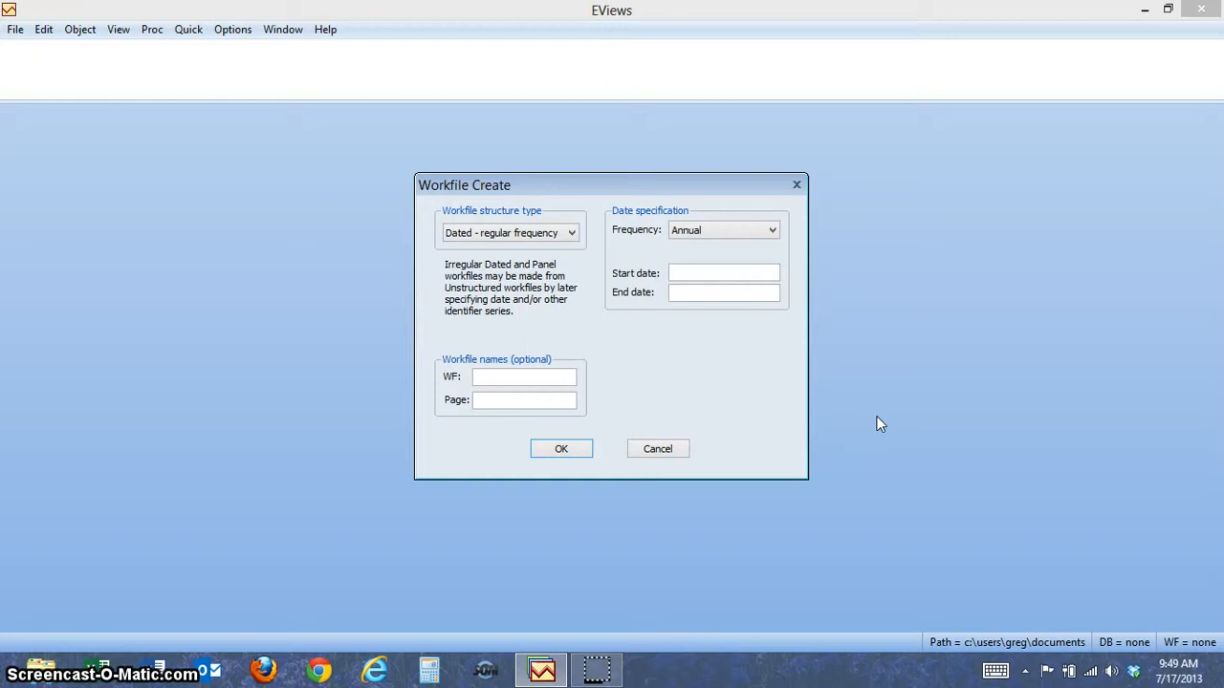
pyautogui.click(696, 273)
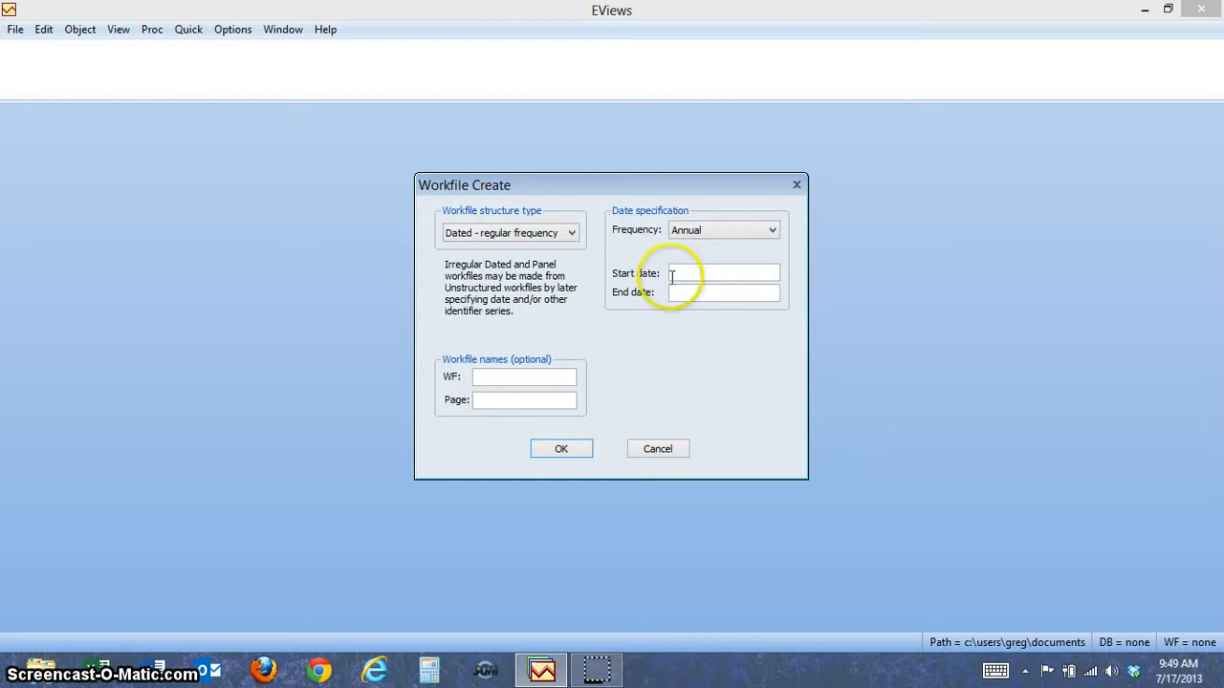
pyautogui.click(728, 316)
pyautogui.write('1')
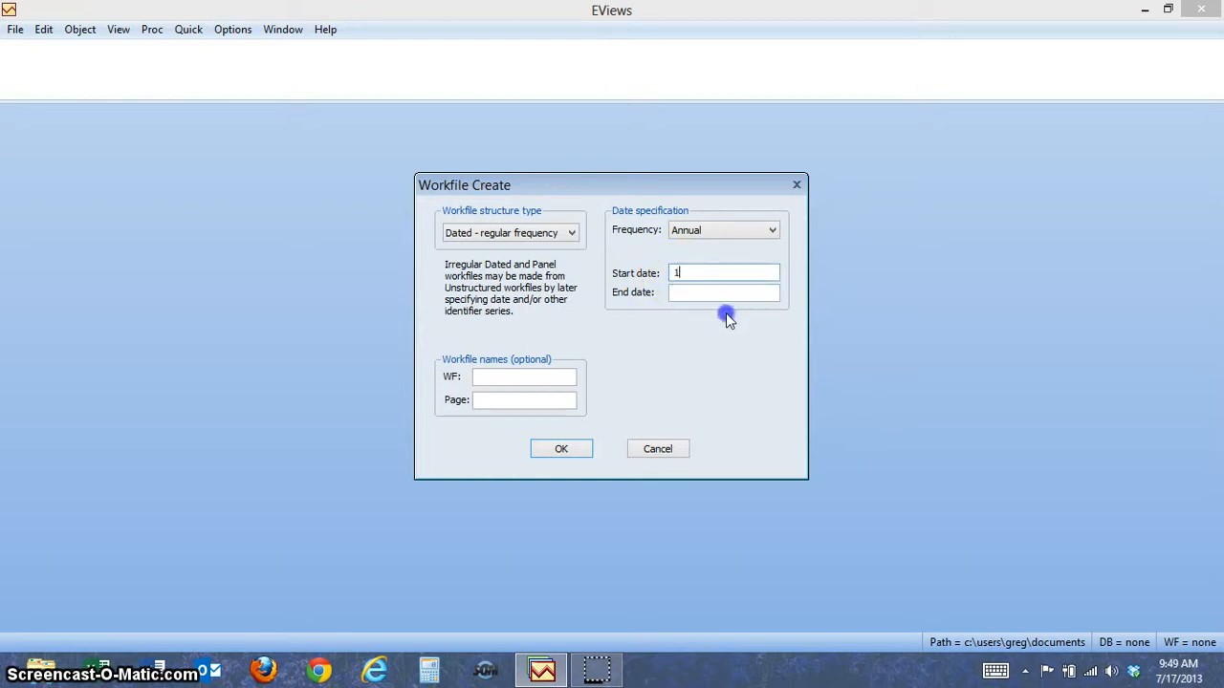
pyautogui.write('933')
pyautogui.click(752, 315)
pyautogui.click(721, 291)
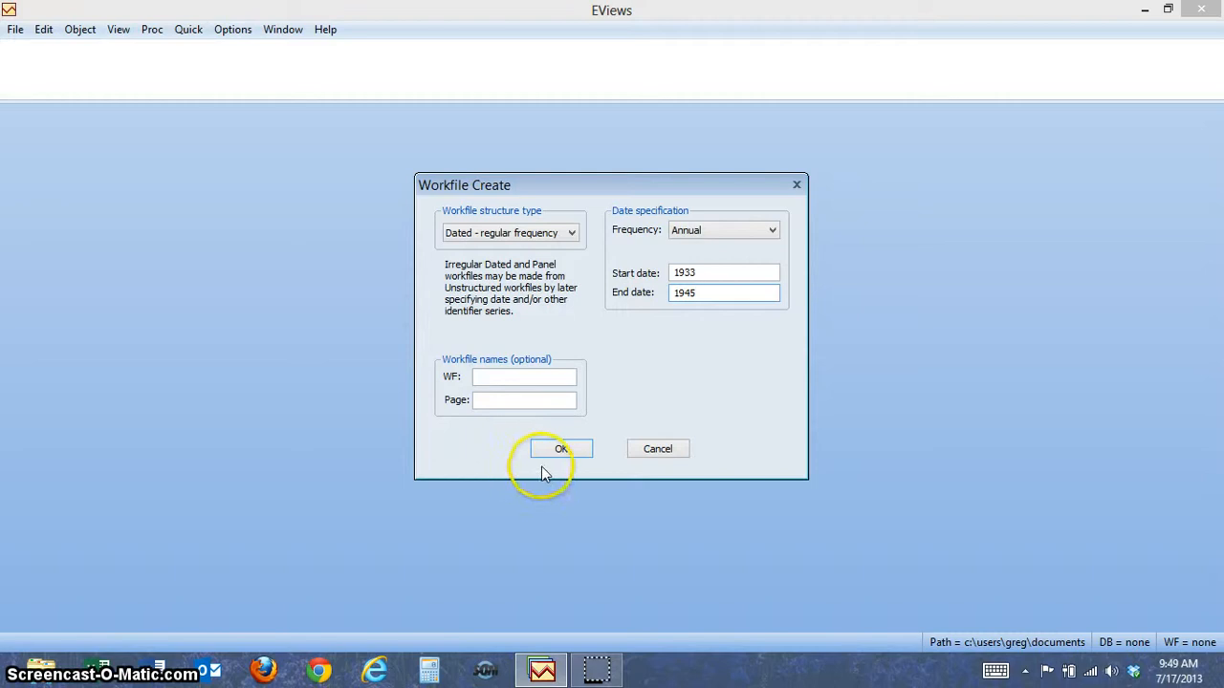
pyautogui.click(564, 454)
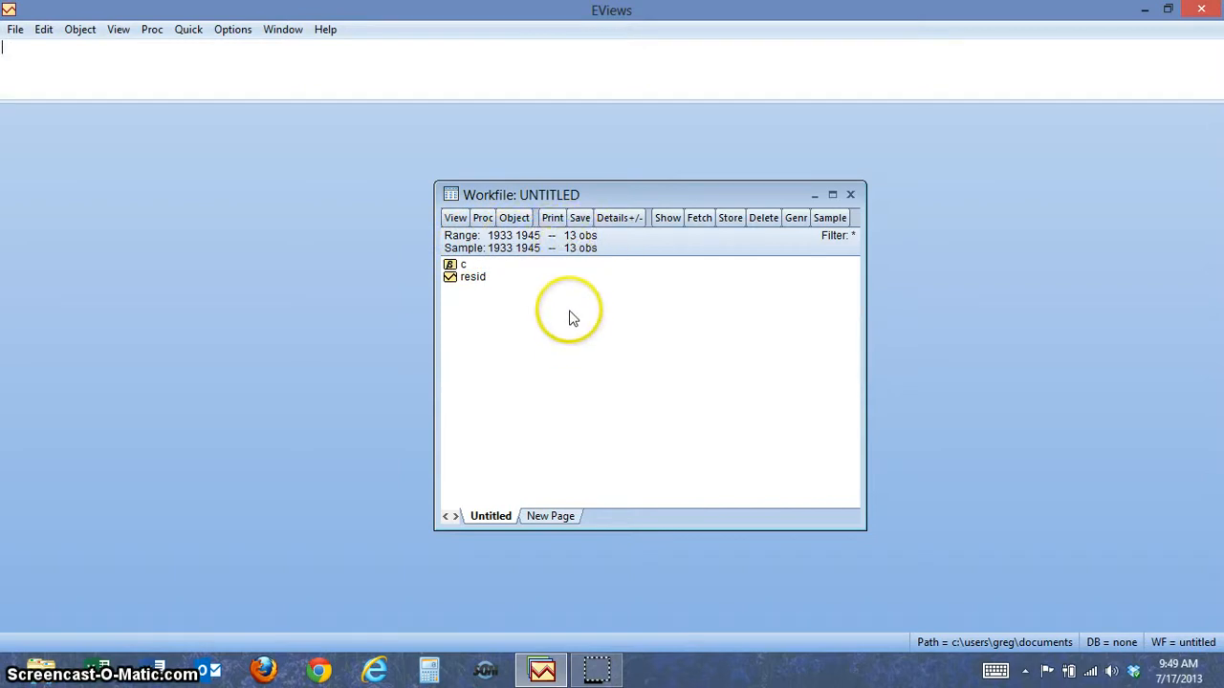
pyautogui.click(850, 195)
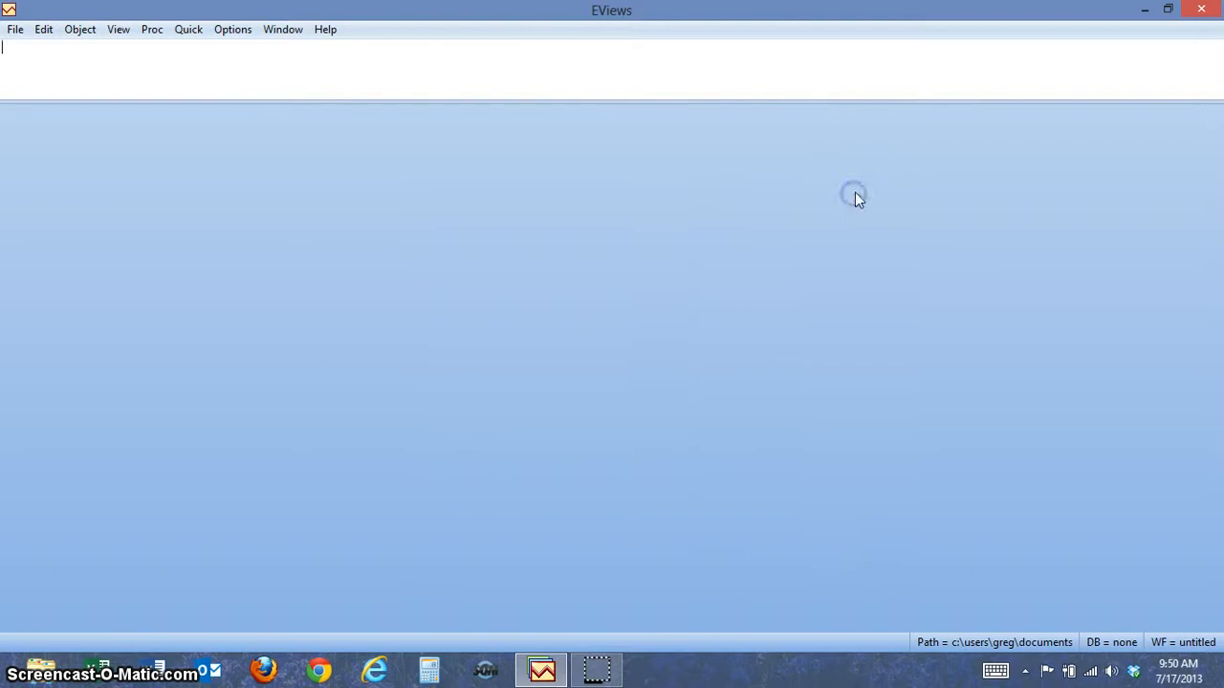
# - Create a dated regular-frequency workfile with quarterly data from 1947q1 to 2004q4
pyautogui.click(16, 30)
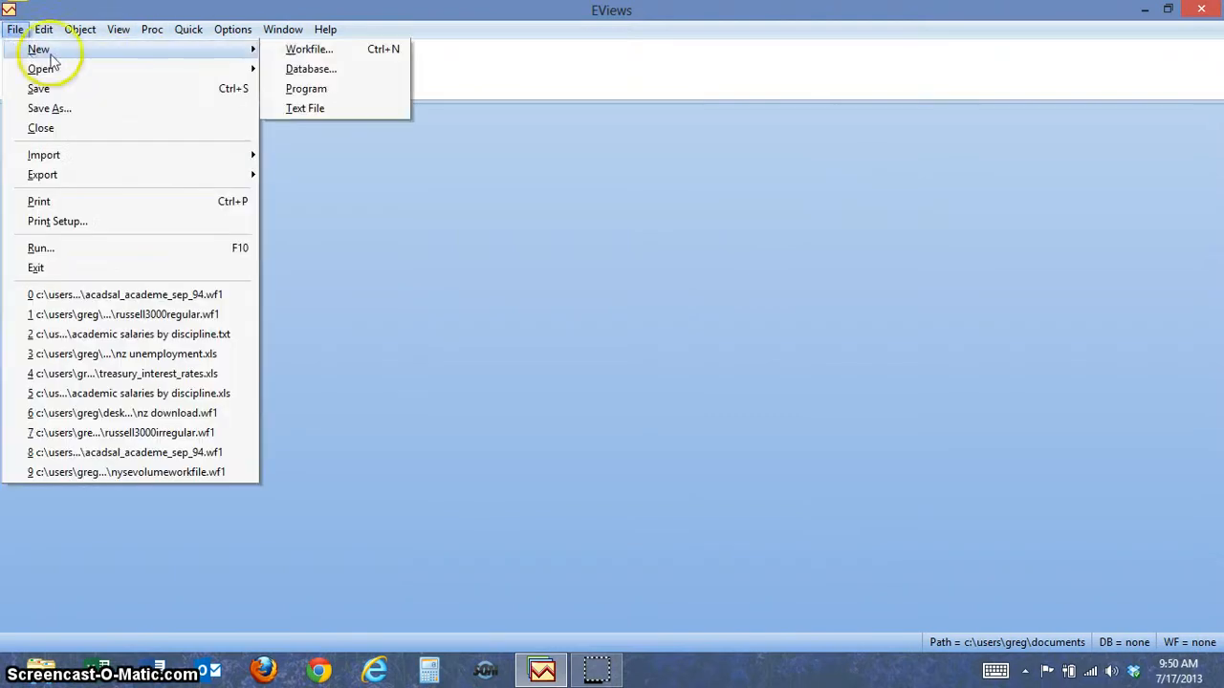
pyautogui.click(298, 48)
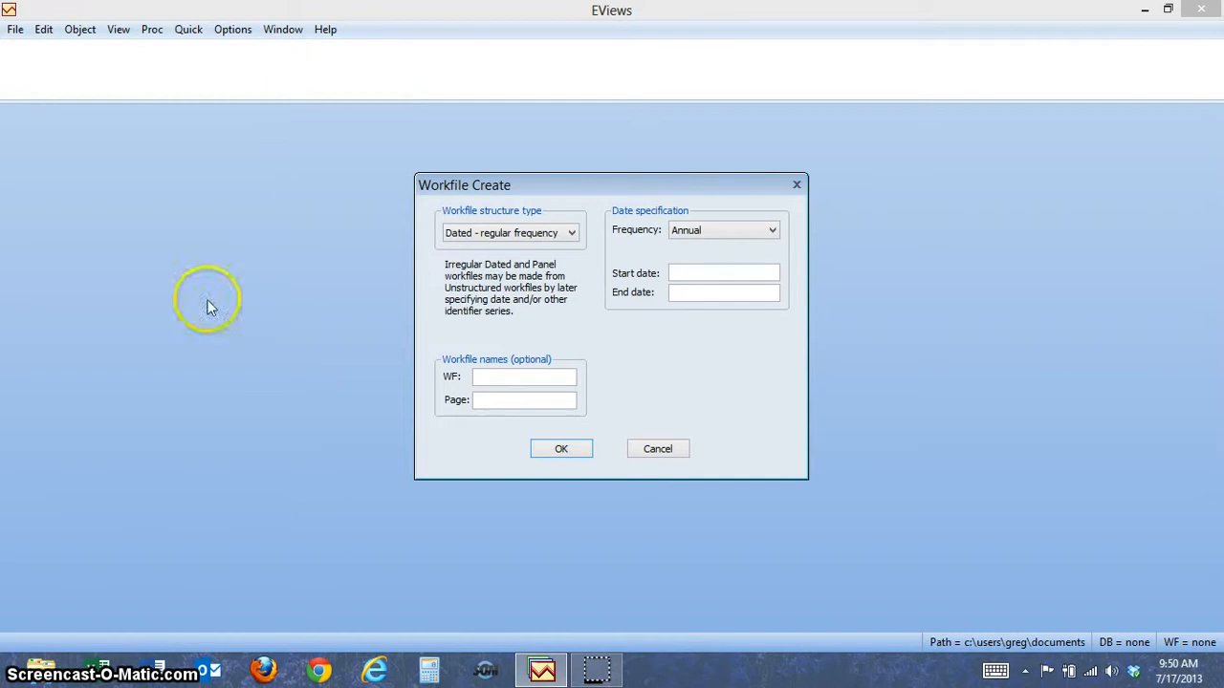
pyautogui.click(775, 232)
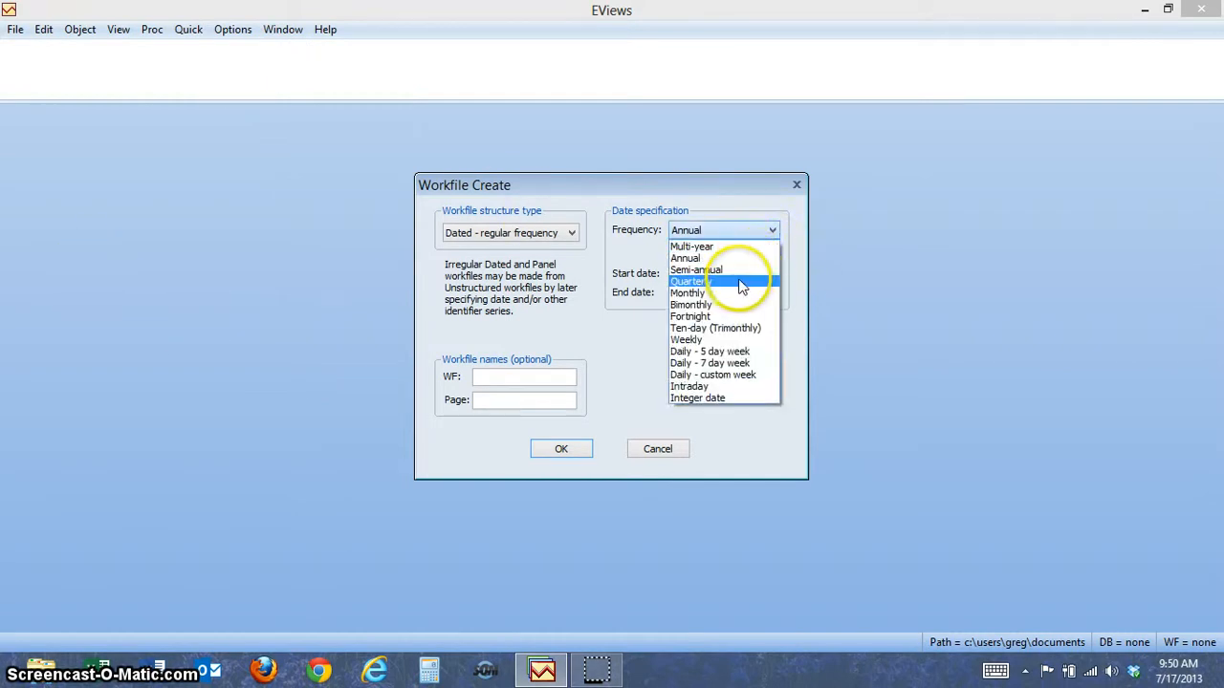
pyautogui.click(735, 281)
pyautogui.click(694, 273)
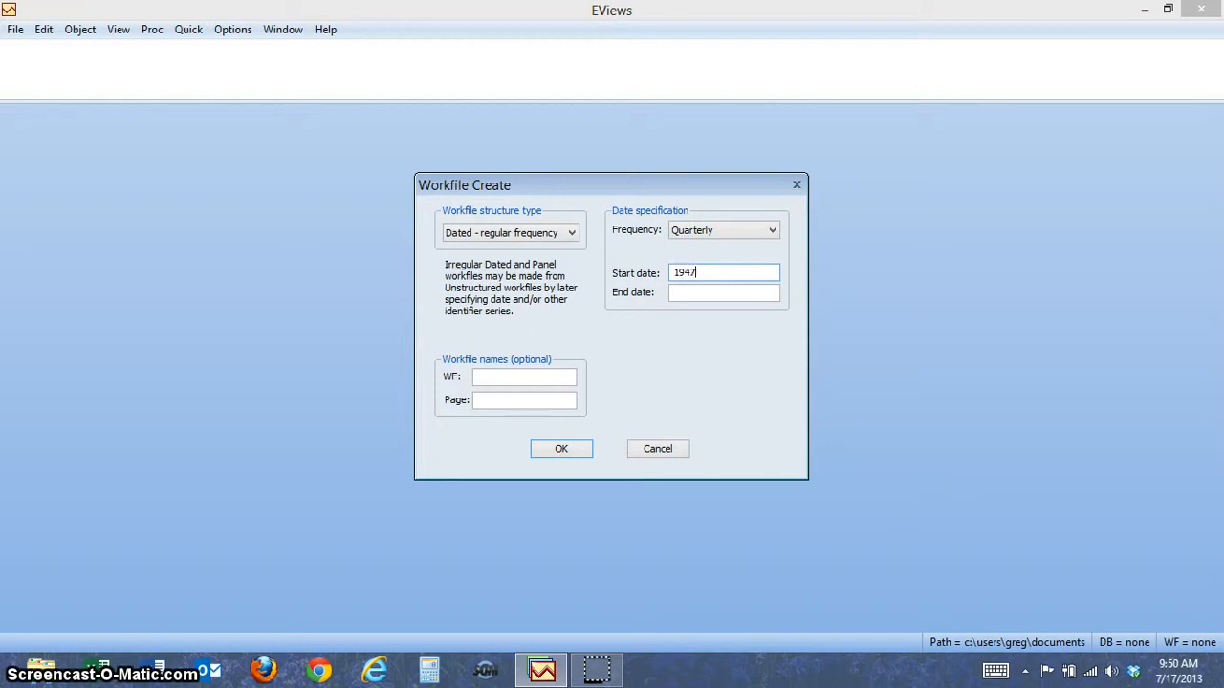
pyautogui.write('q1')
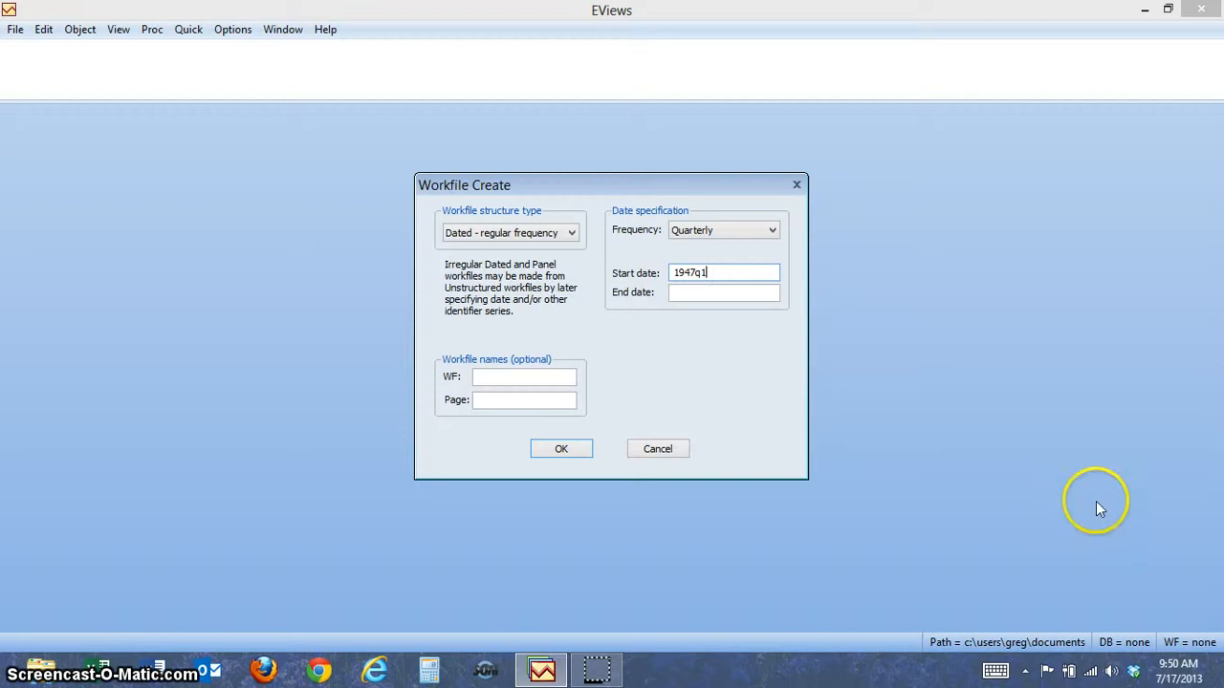
pyautogui.click(707, 293)
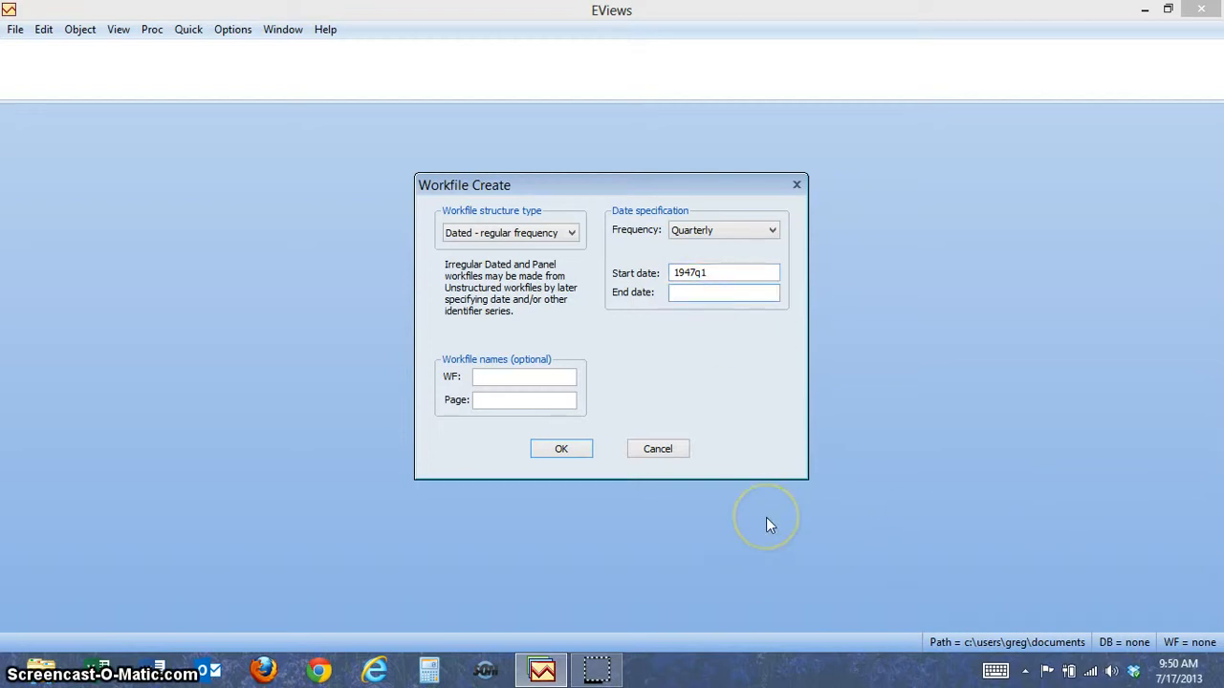
pyautogui.write('2004q4')
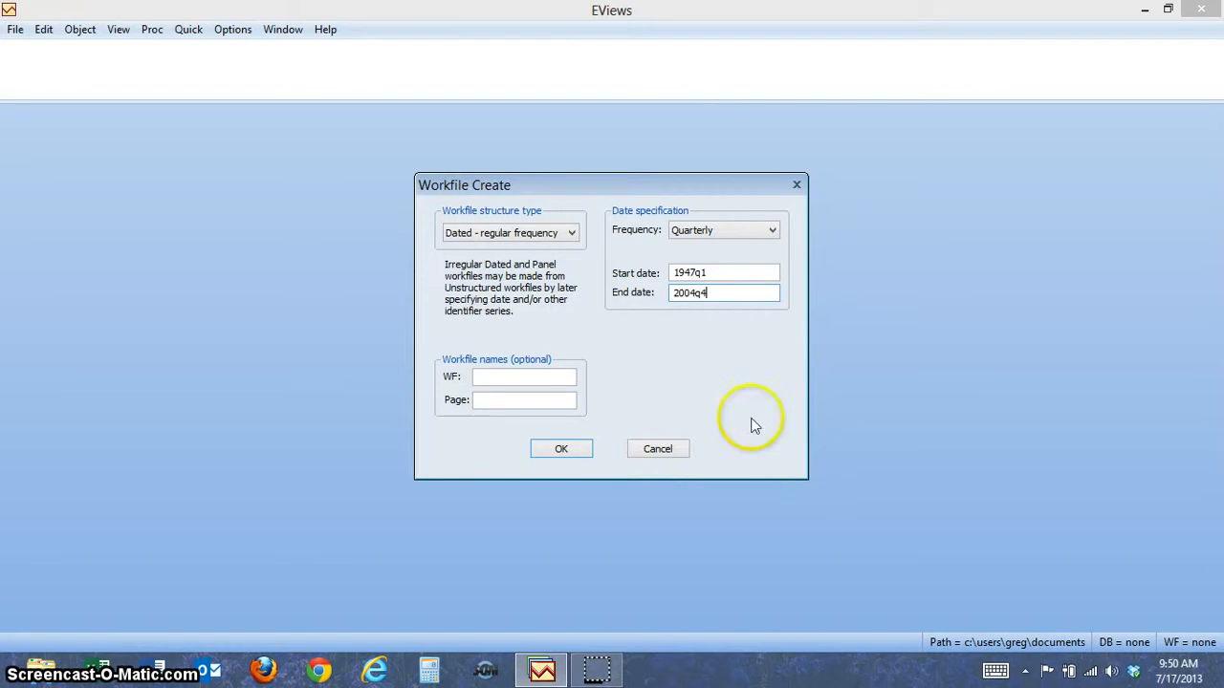
pyautogui.click(572, 452)
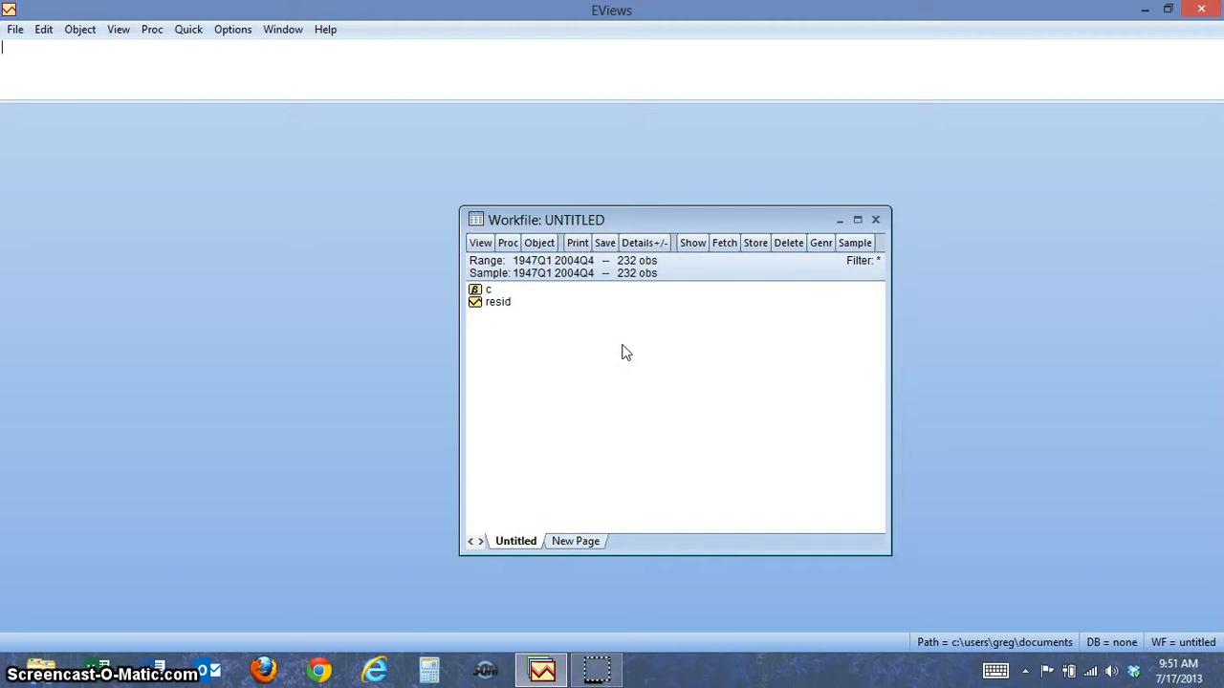
# - Close the quarterly workfile and open russell3000regular.wf1, accepting the Student Version size warning and moving the workfile window aside
pyautogui.click(875, 222)
pyautogui.click(47, 68)
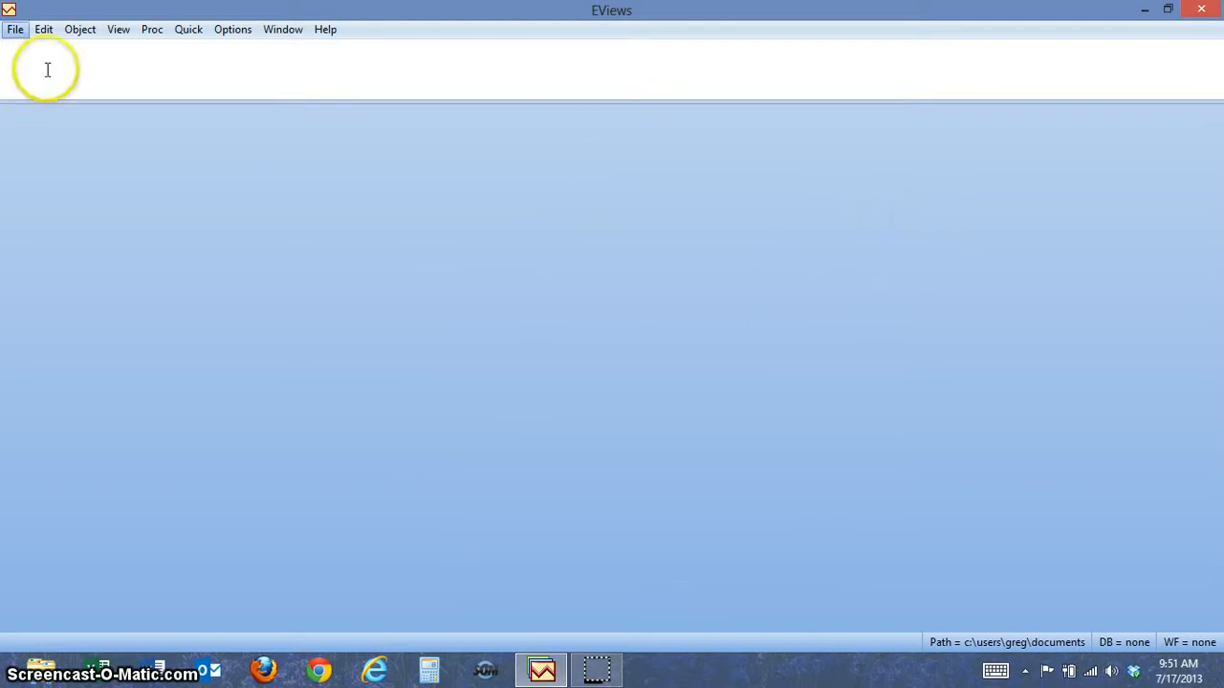
pyautogui.click(16, 31)
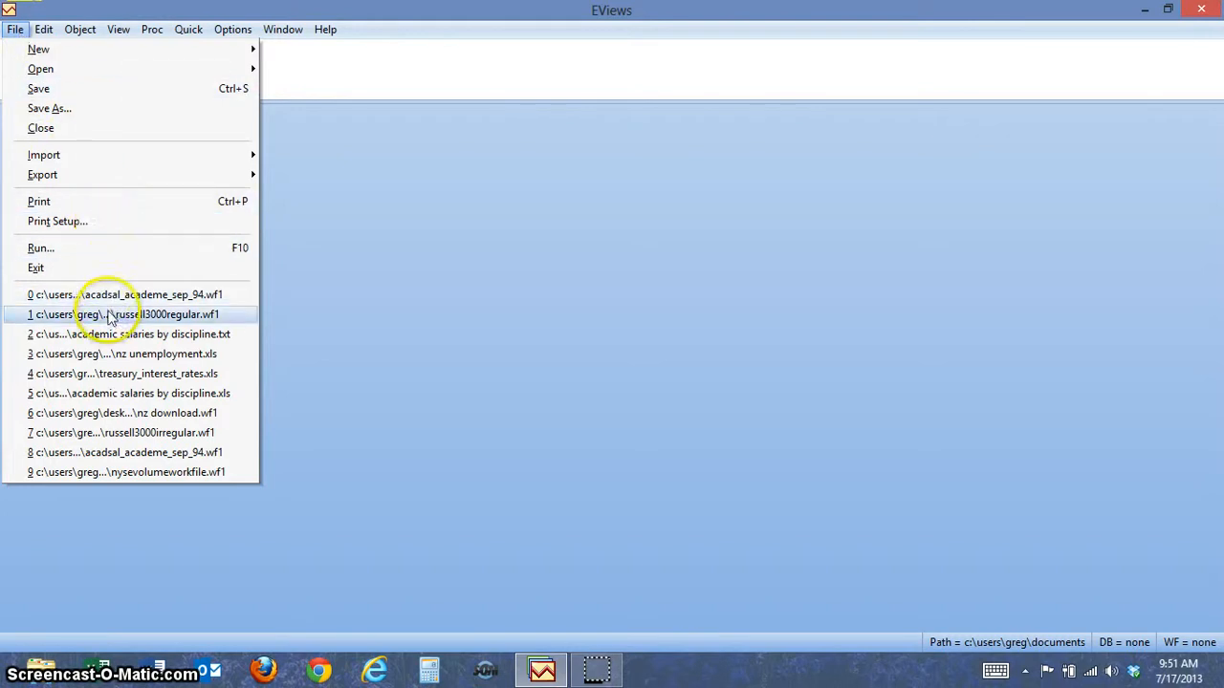
pyautogui.click(110, 318)
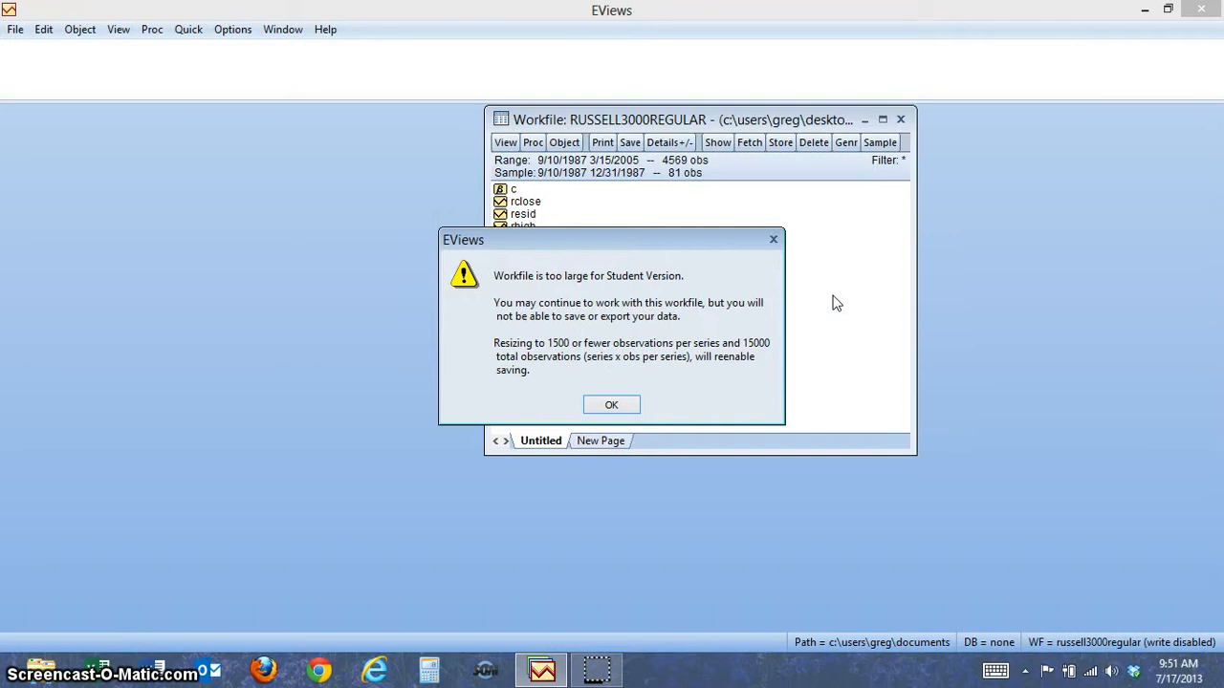
pyautogui.click(612, 405)
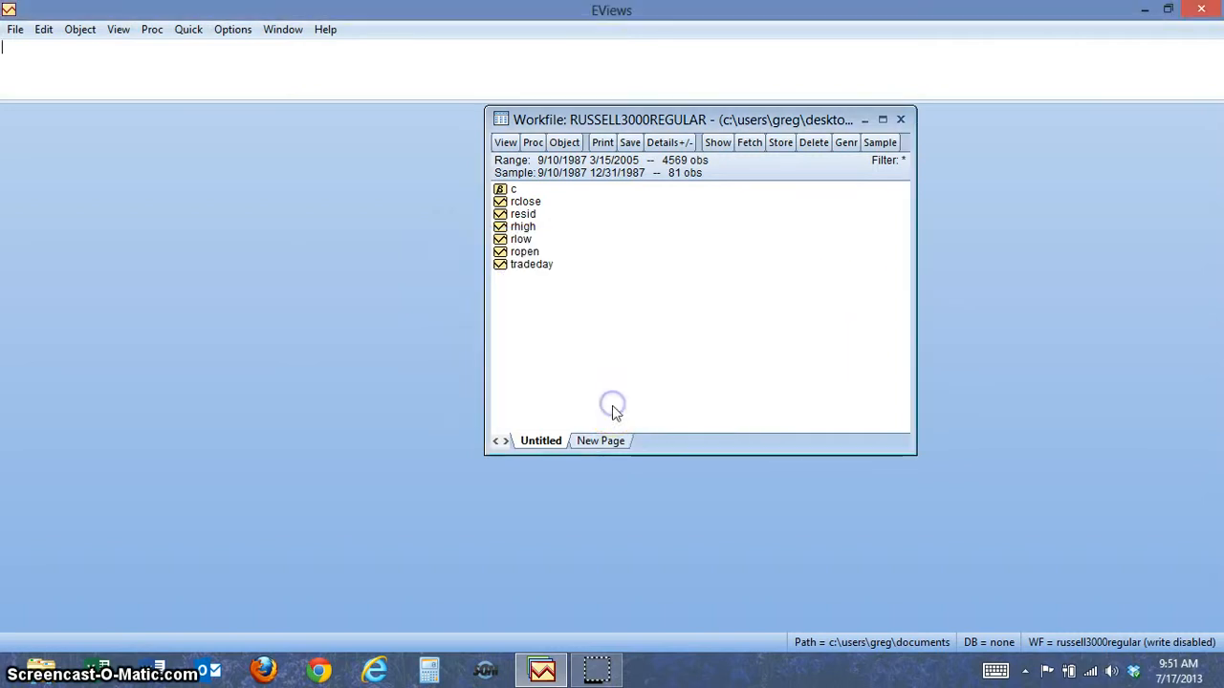
pyautogui.moveTo(695, 119); pyautogui.dragTo(211, 133)
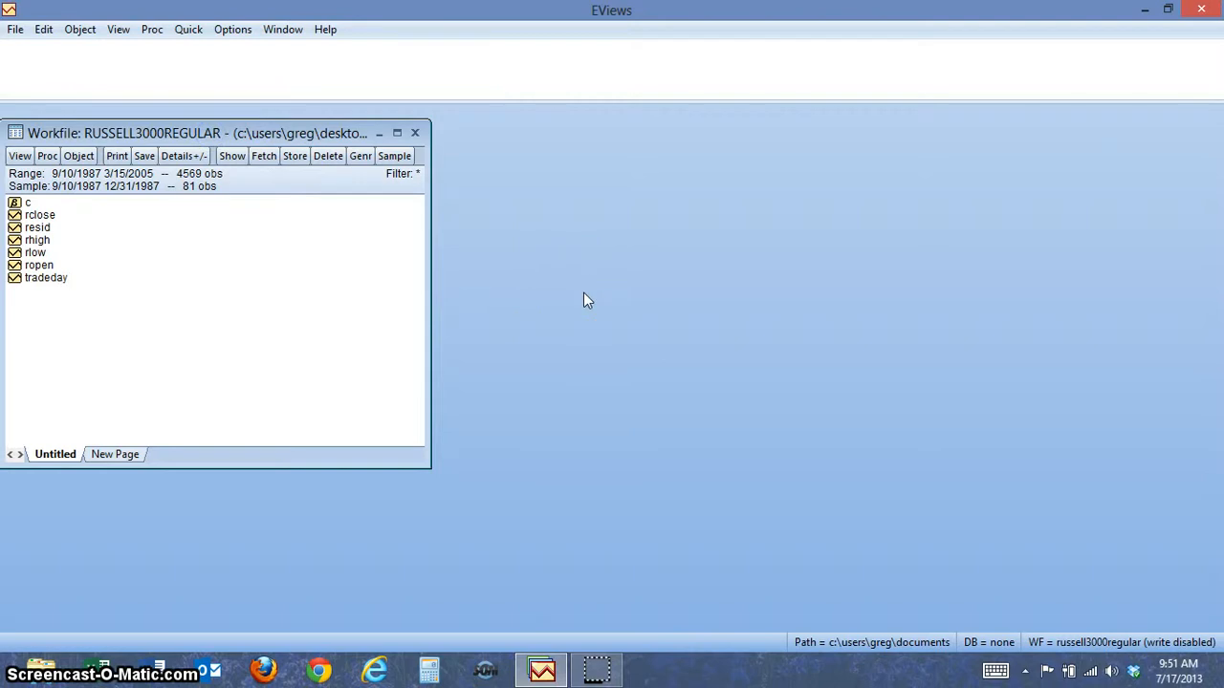
# - Open the tradeday, ropen and rclose series together as a group
pyautogui.click(65, 279)
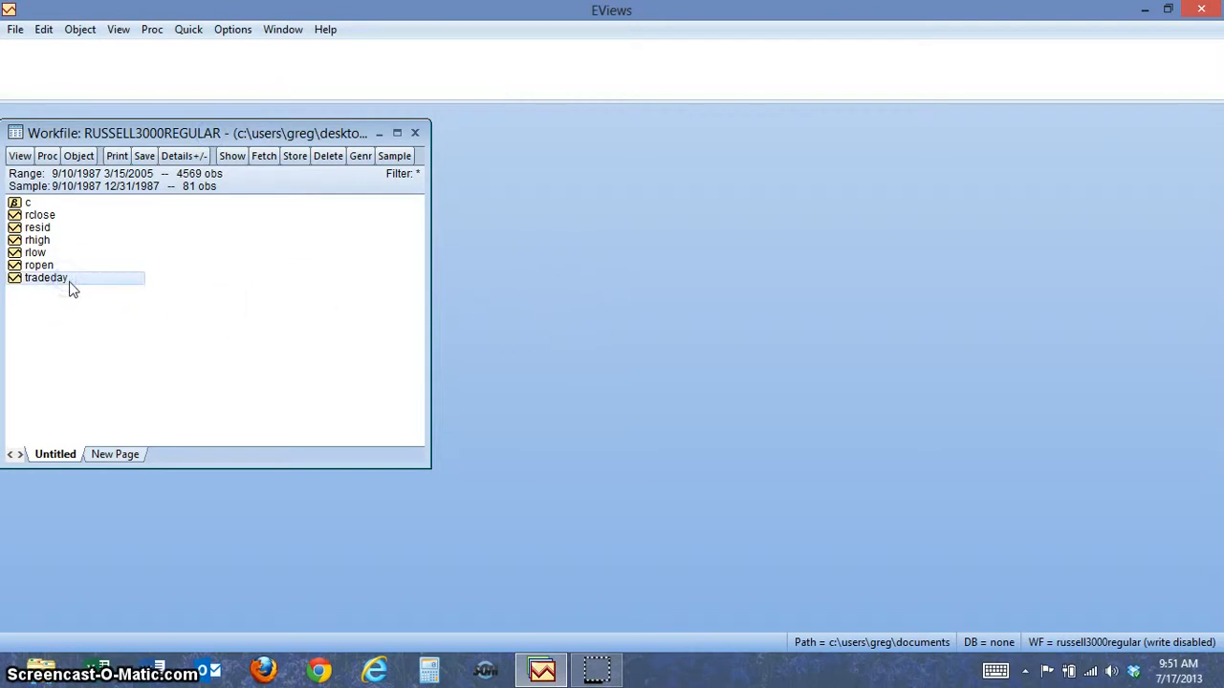
pyautogui.click(53, 267)
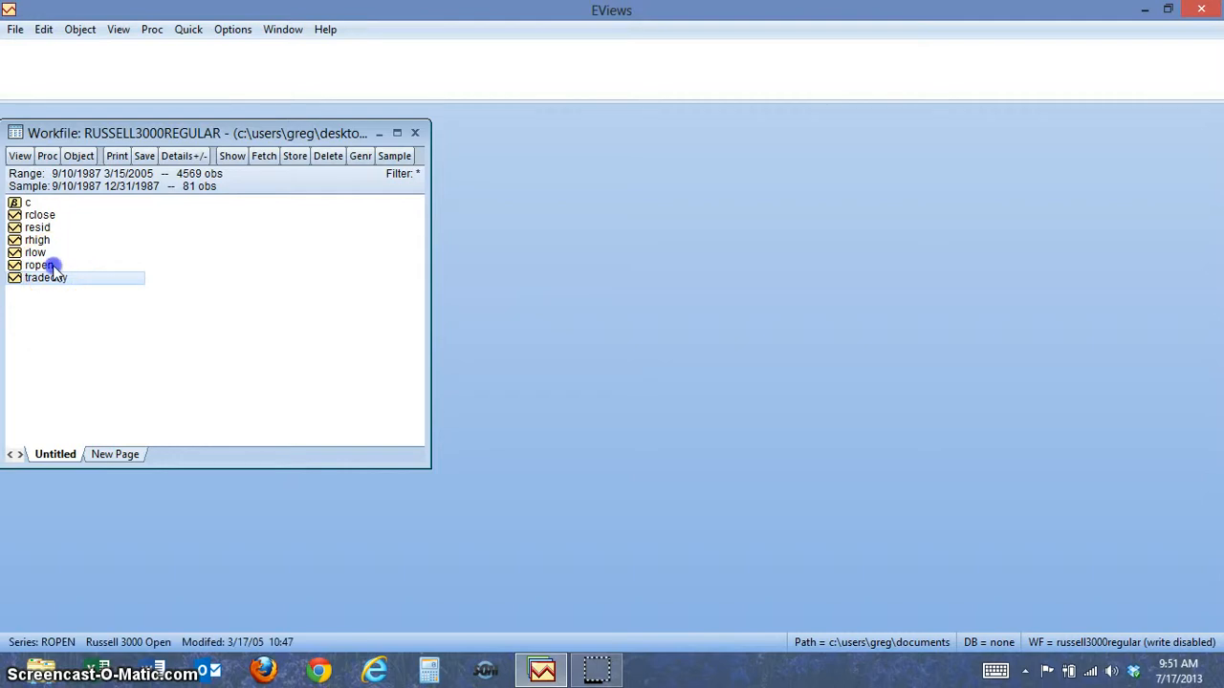
pyautogui.keyDown('ctrl'); pyautogui.click(63, 217); pyautogui.keyUp('ctrl')
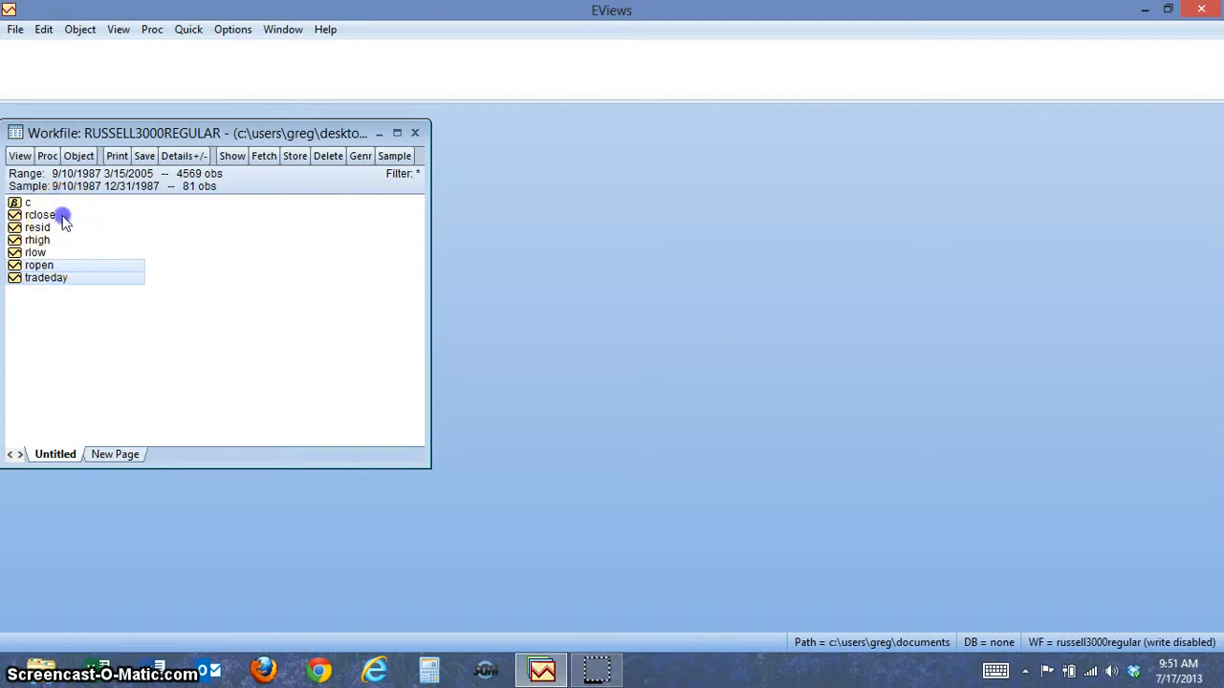
pyautogui.rightClick(124, 274)
pyautogui.moveTo(190, 285)
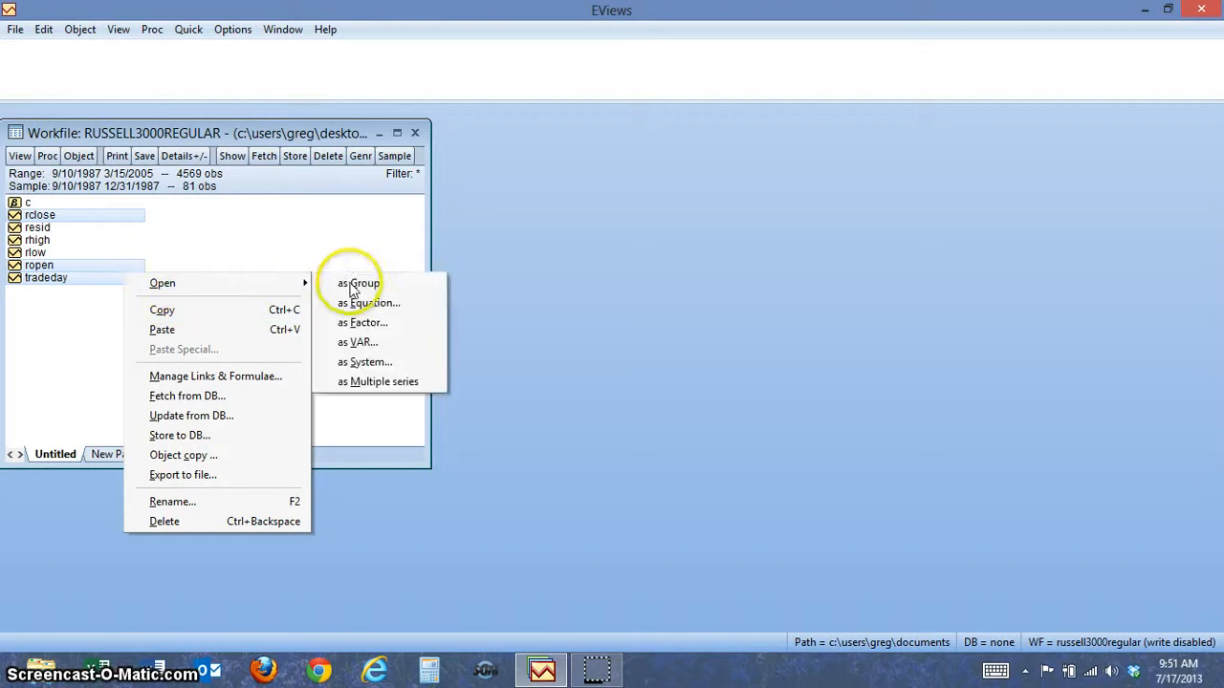
pyautogui.click(358, 285)
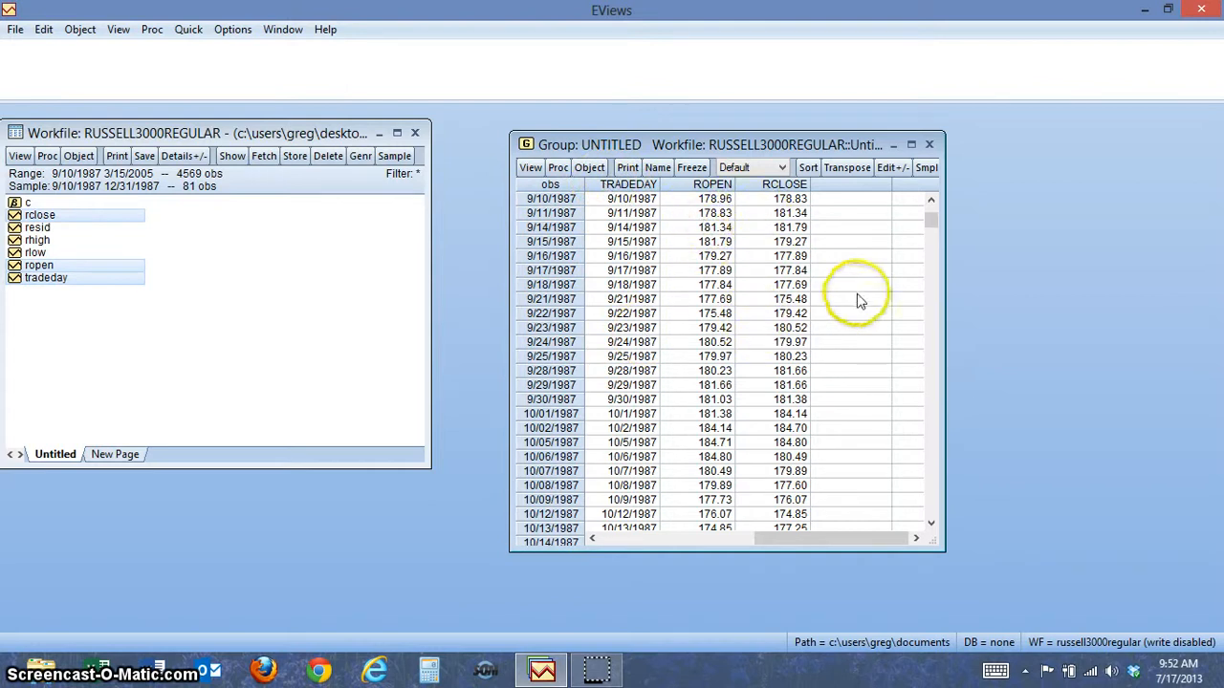
# - Examine the group's rows for November 1987, including the 11/26/1987 holiday, and discard the untitled group
pyautogui.moveTo(935, 226); pyautogui.dragTo(954, 394)
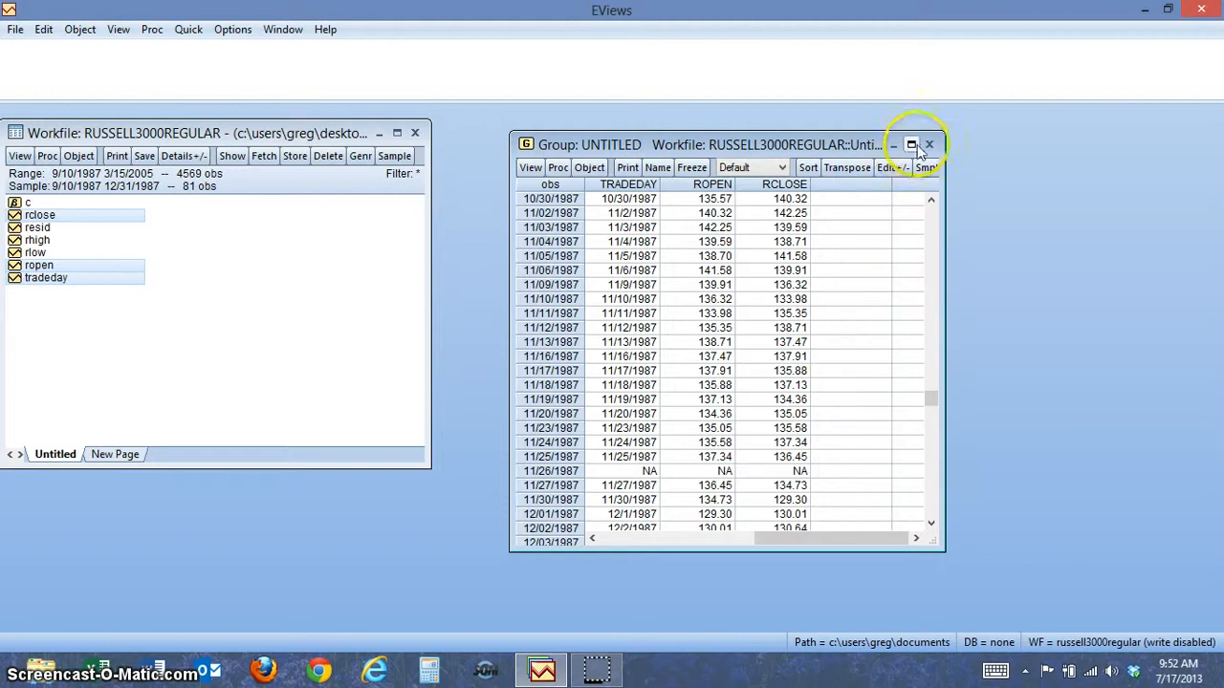
pyautogui.click(928, 147)
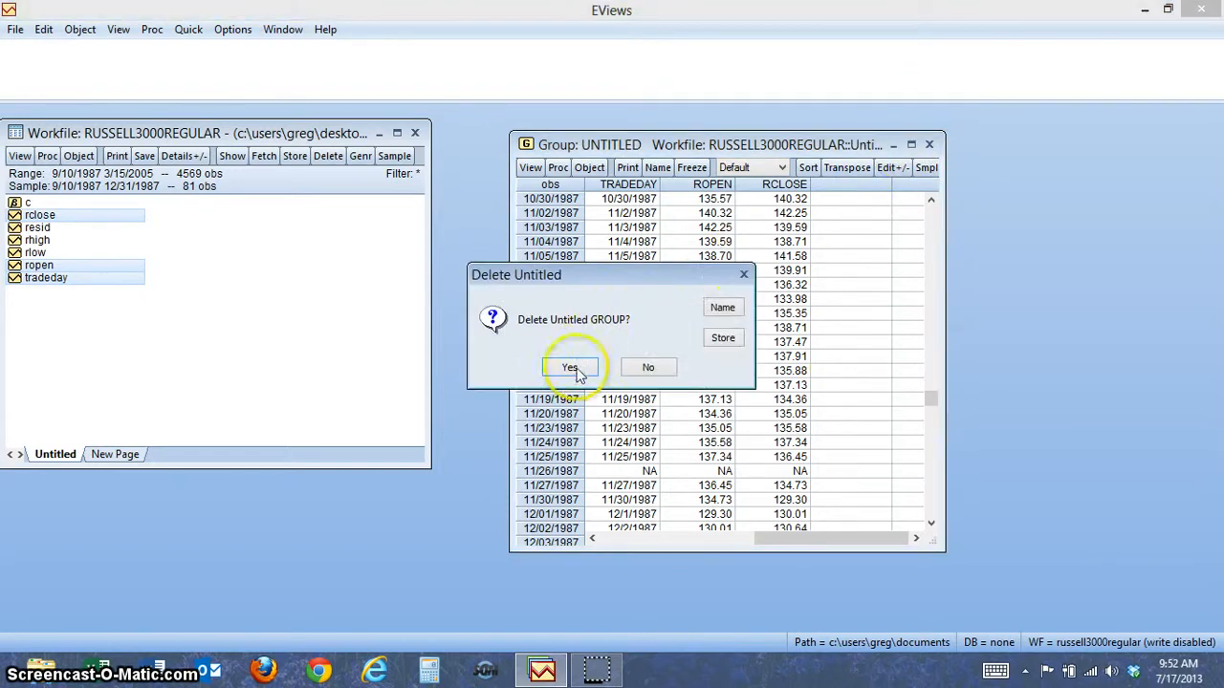
pyautogui.click(575, 367)
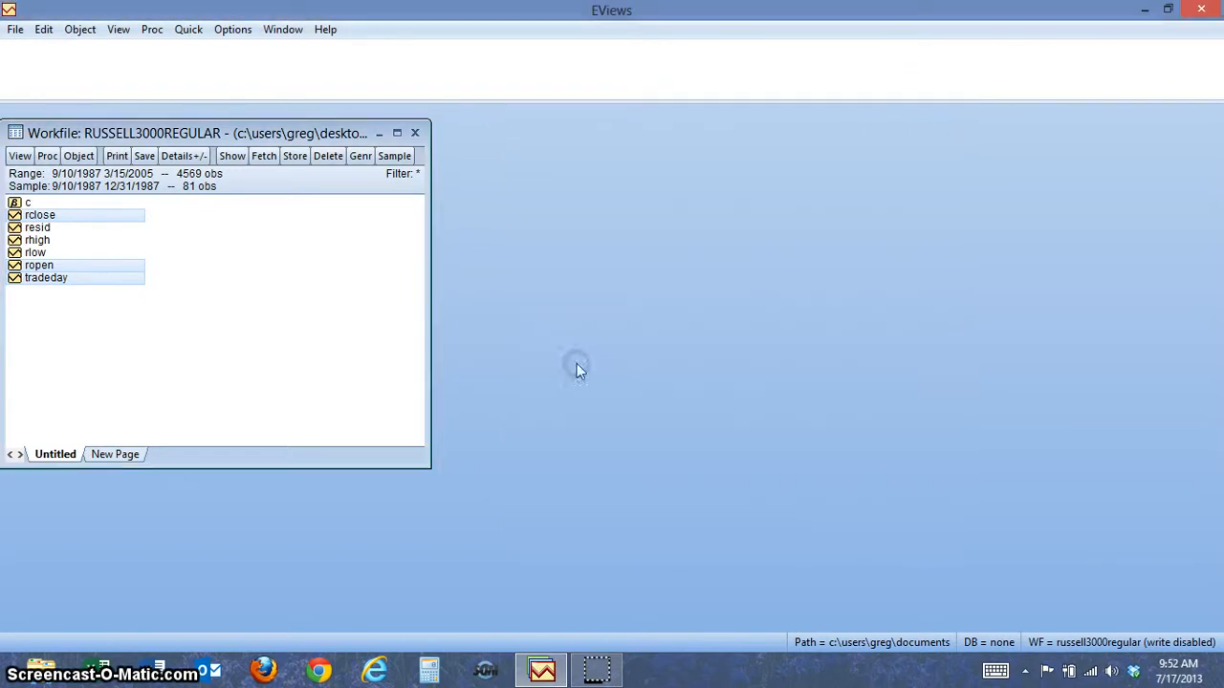
# - Restructure the workfile page as Dated - specified by date series with tradeday as the date series, removing the NA observations
pyautogui.click(48, 158)
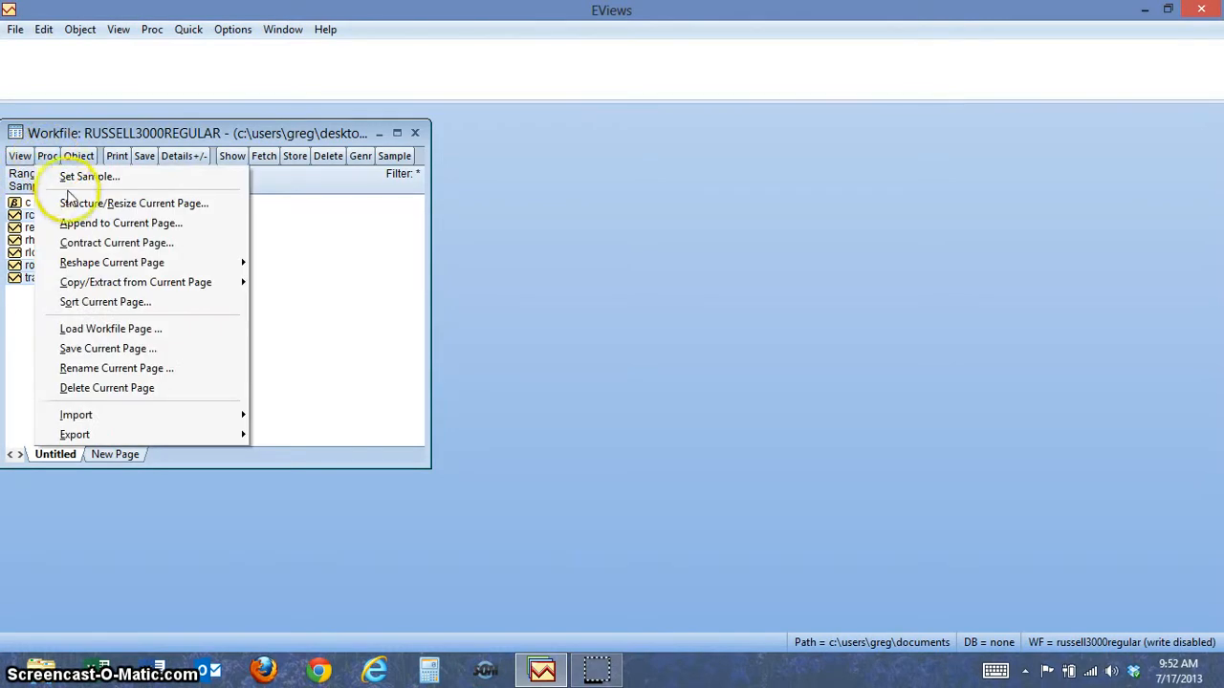
pyautogui.click(72, 205)
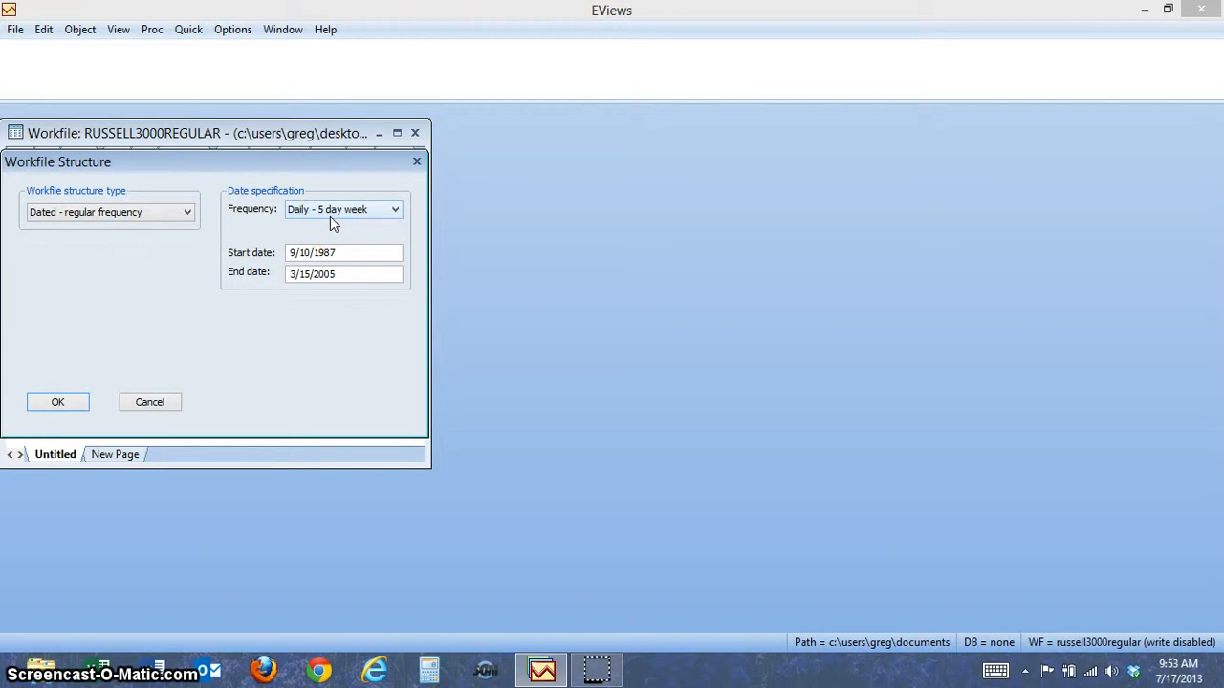
pyautogui.click(186, 216)
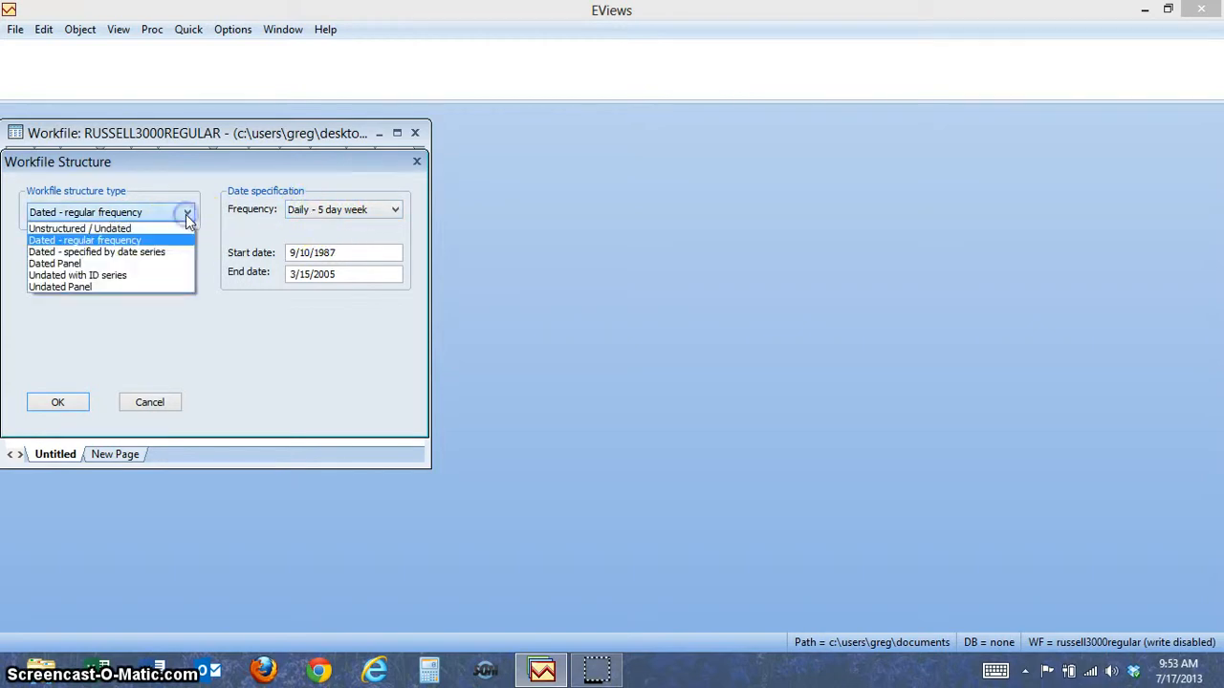
pyautogui.click(155, 253)
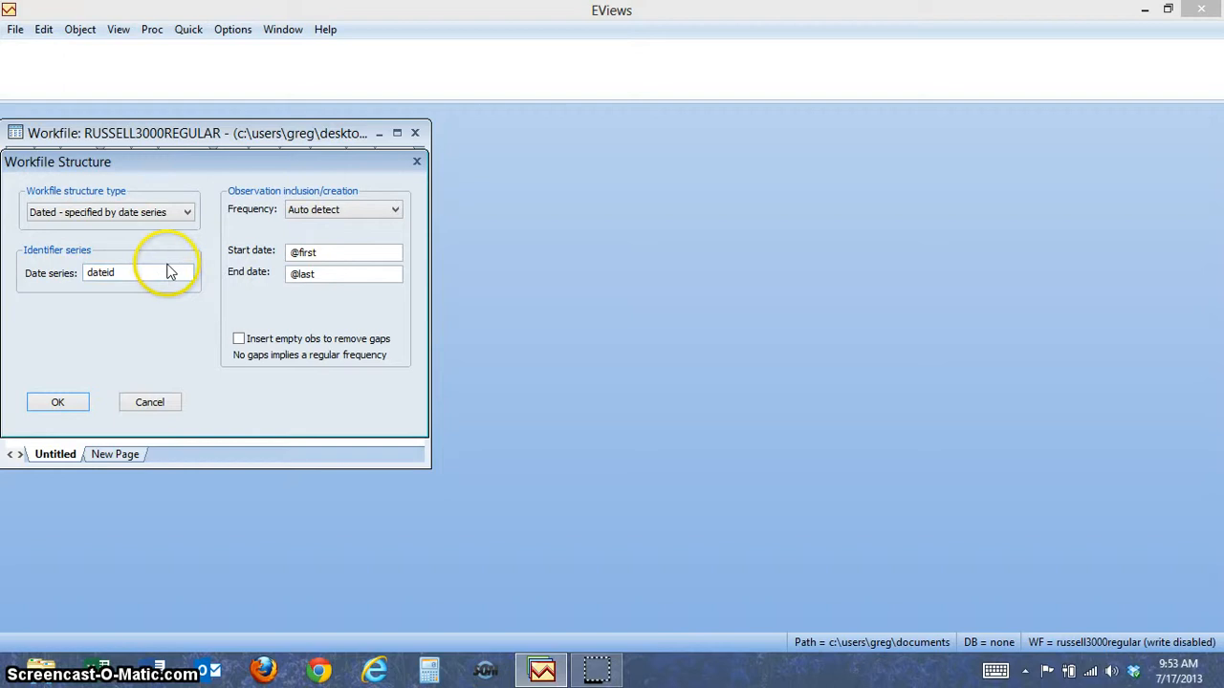
pyautogui.moveTo(165, 275); pyautogui.dragTo(42, 273)
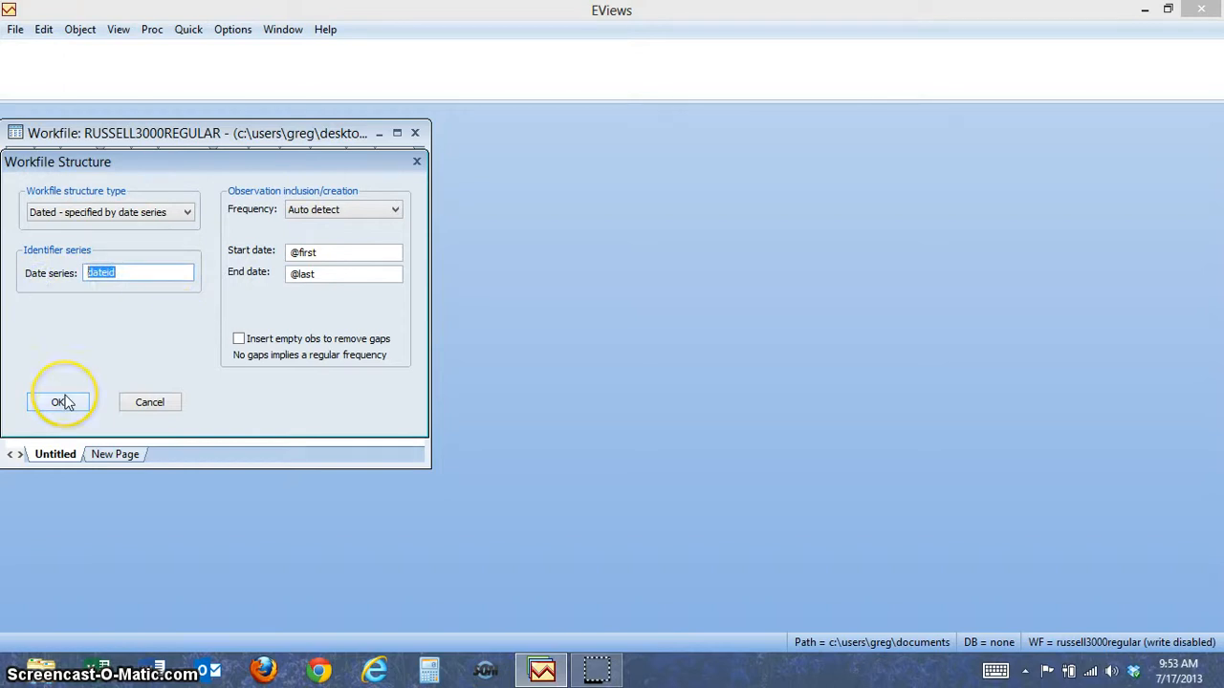
pyautogui.write('trad')
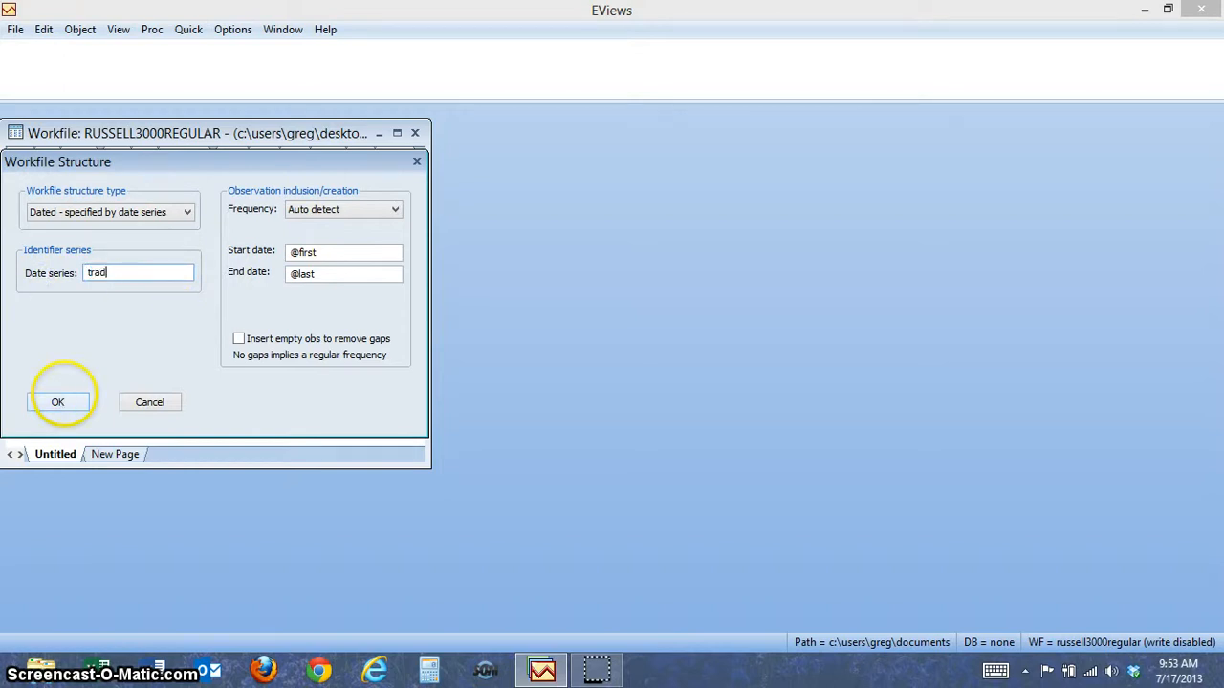
pyautogui.write('eday')
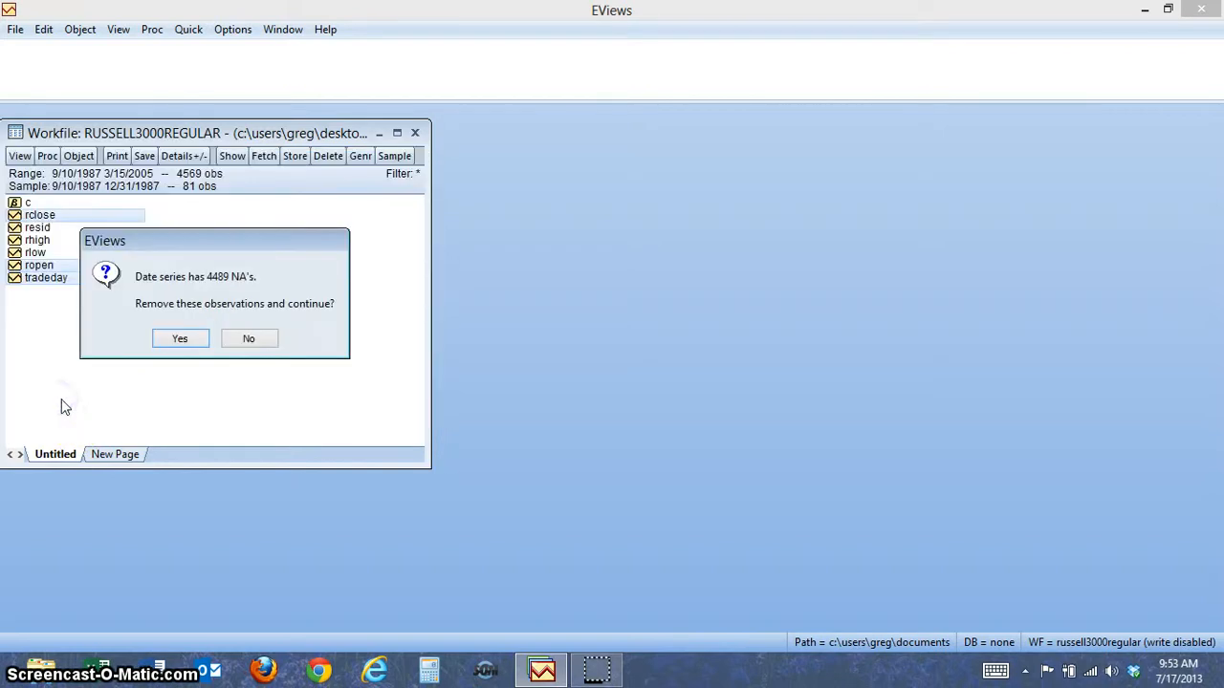
pyautogui.click(181, 340)
pyautogui.click(180, 348)
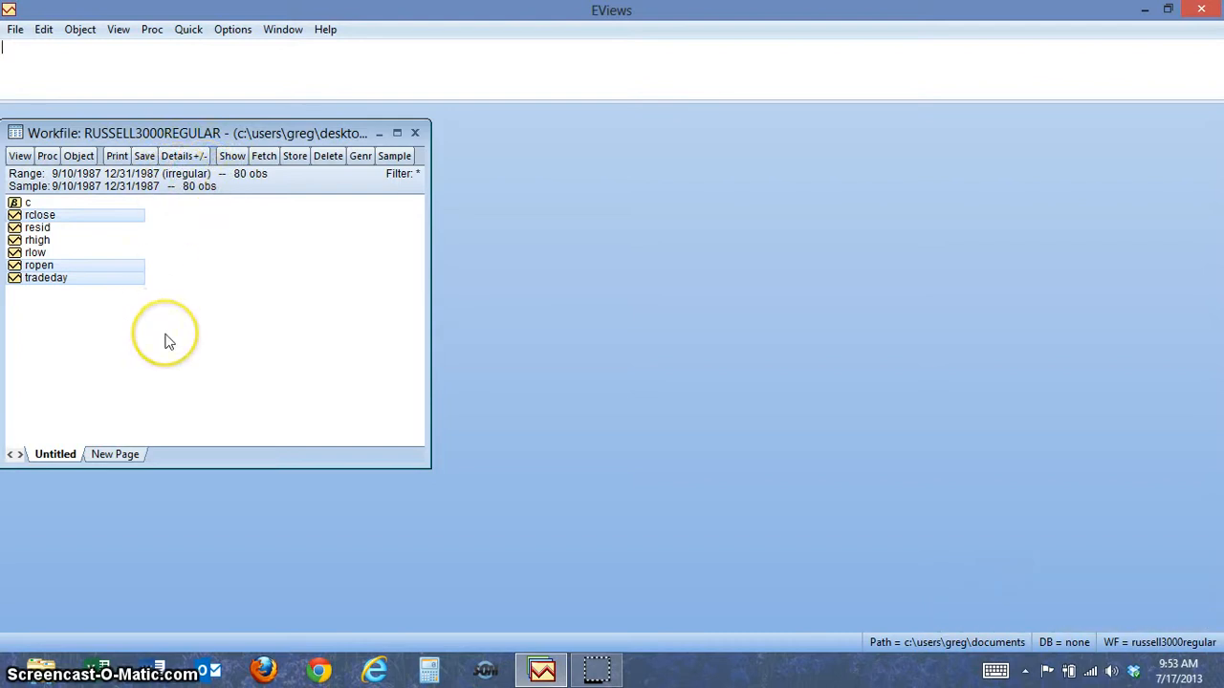
# - Open tradeday, ropen and rclose as a group again in the restructured workfile
pyautogui.click(59, 280)
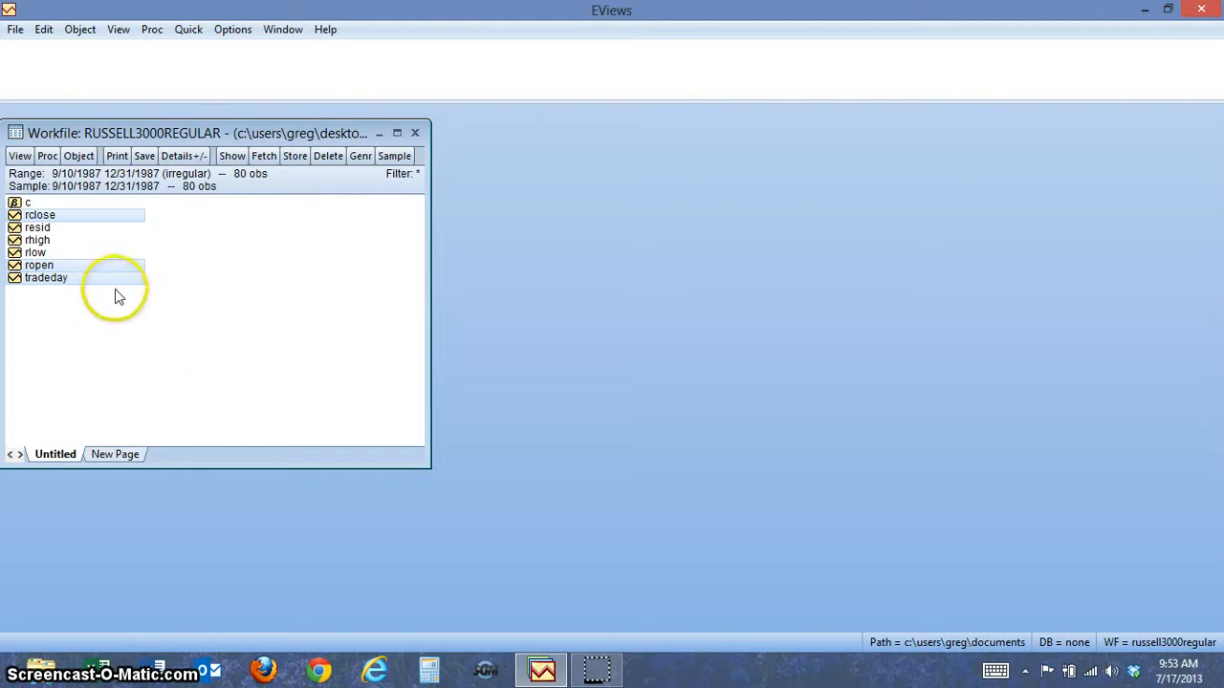
pyautogui.rightClick(138, 284)
pyautogui.moveTo(314, 288)
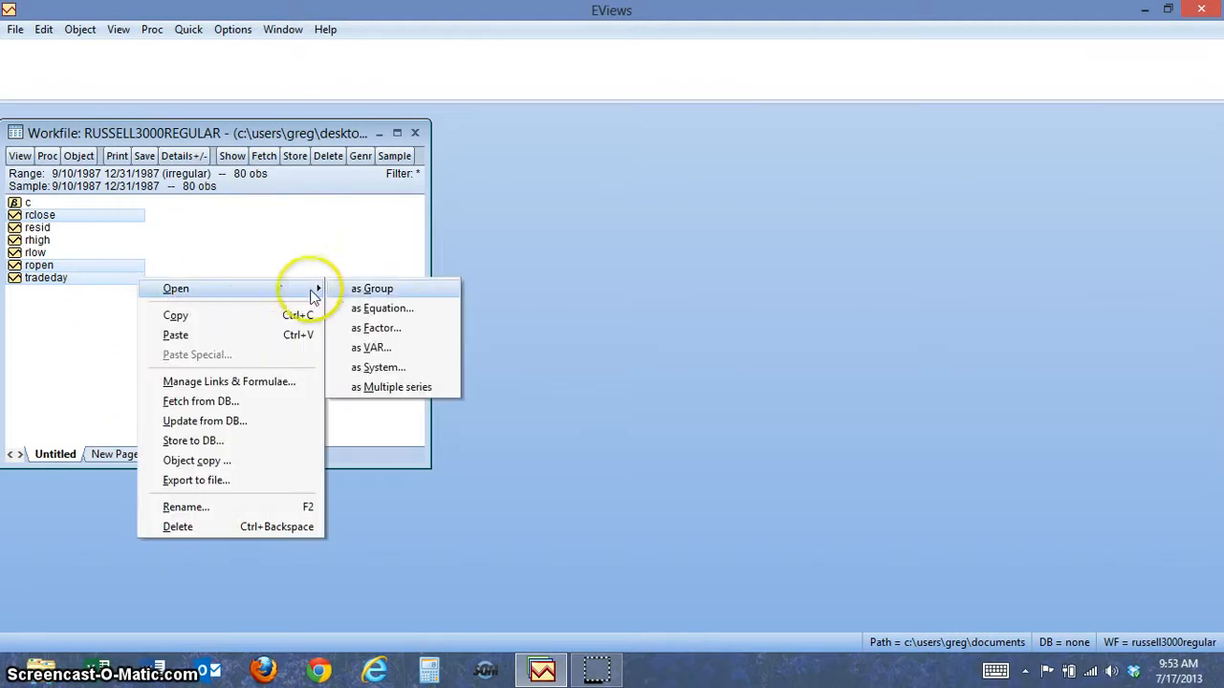
pyautogui.click(368, 288)
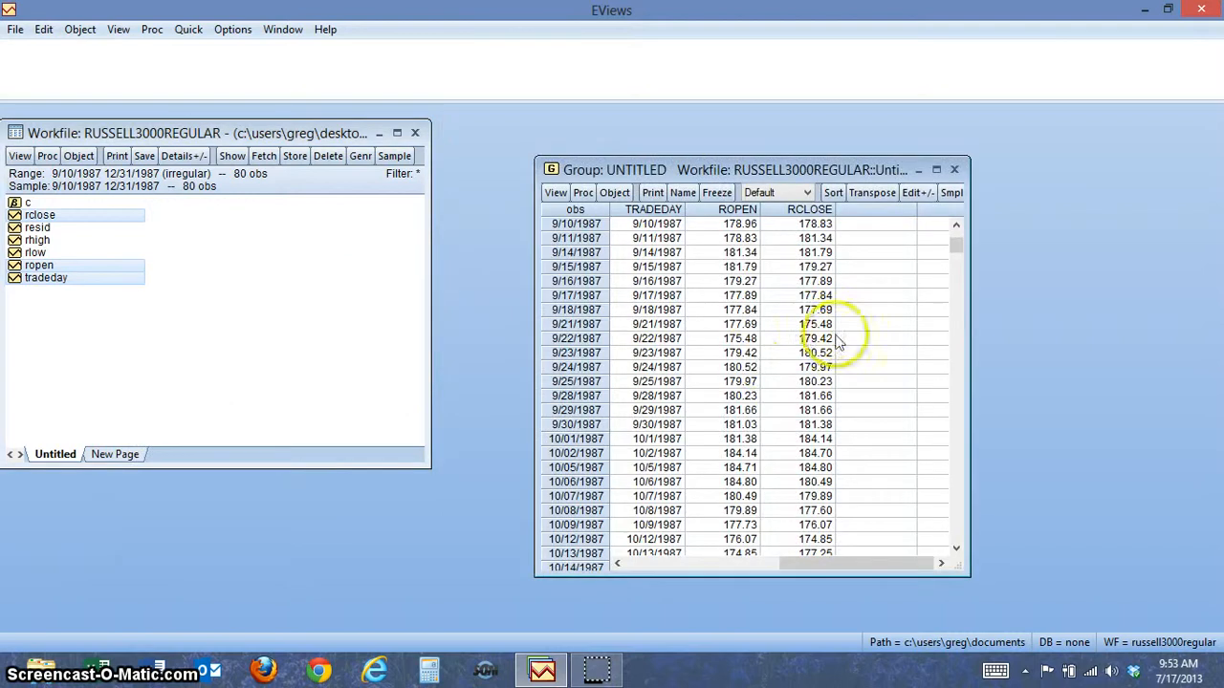
# - Compare the group's observation dates with tradeday from September to early December 1987, checking the rows around 11/26/1987
pyautogui.scroll(-5, 903, 435)
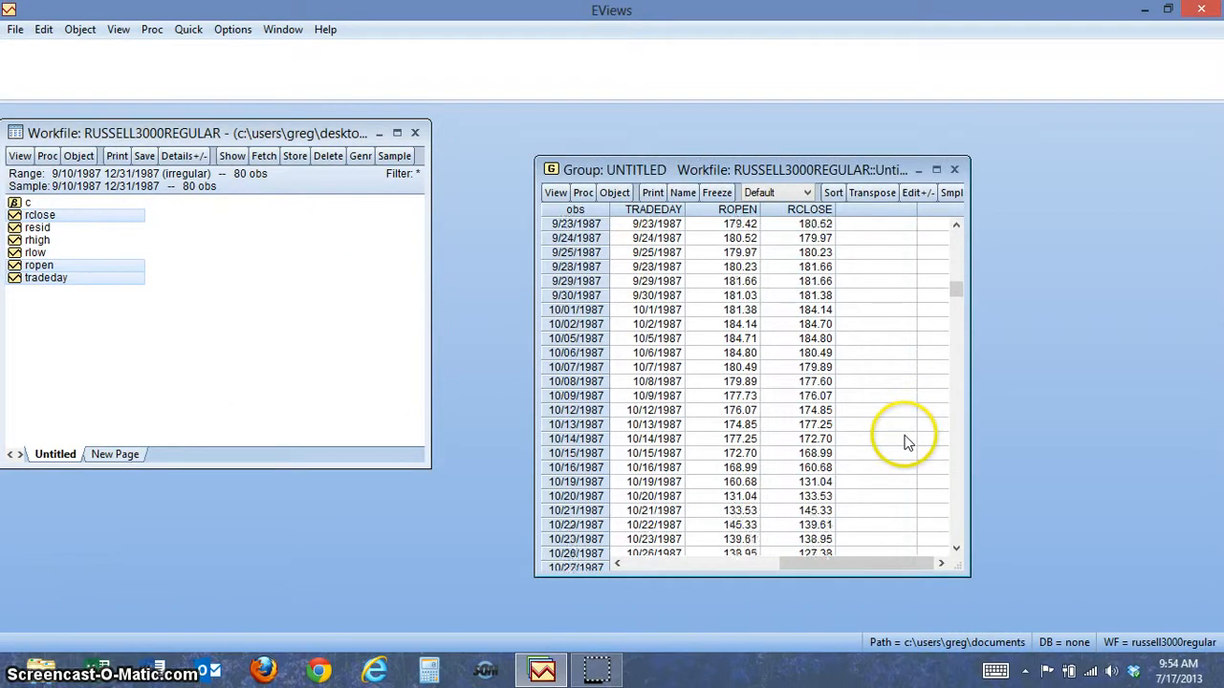
pyautogui.scroll(-3, 906, 444)
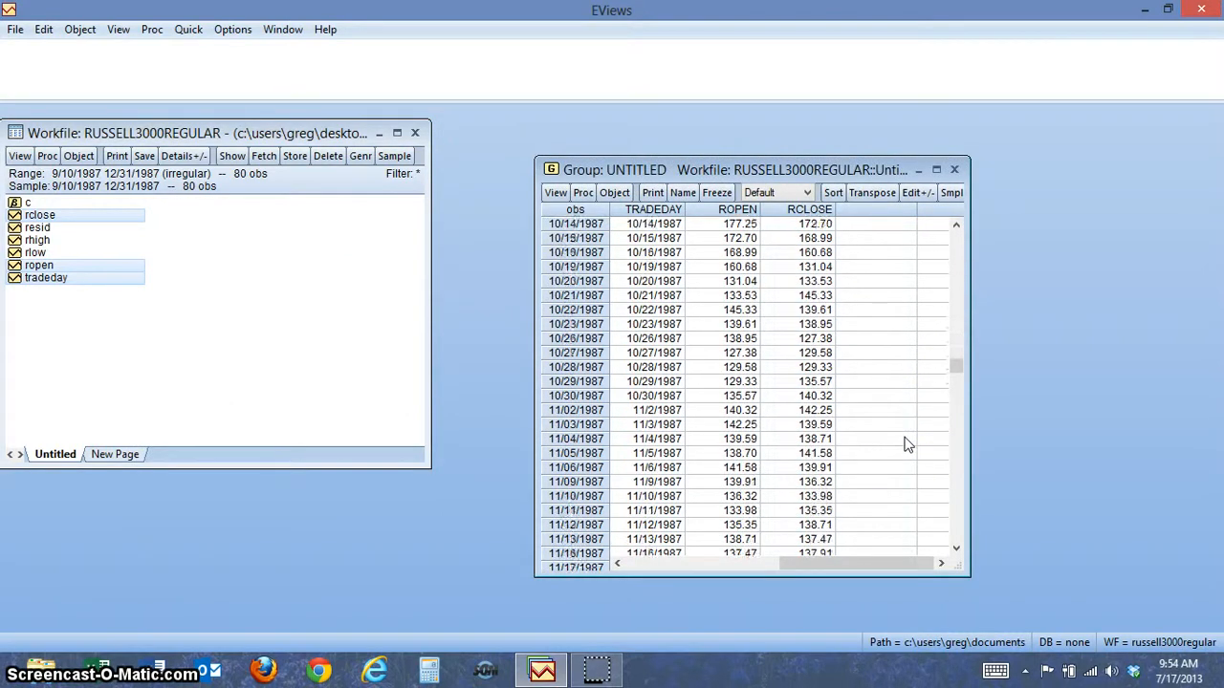
pyautogui.scroll(-2, 906, 444)
pyautogui.scroll(-2, 907, 444)
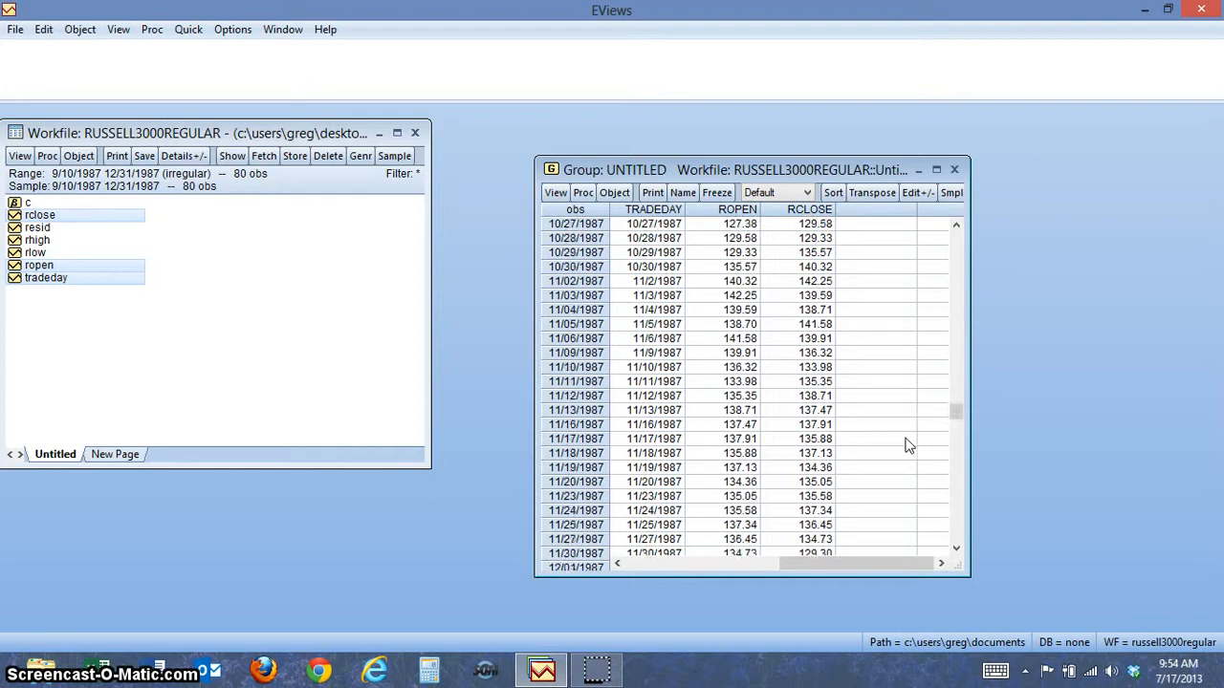
pyautogui.click(755, 483)
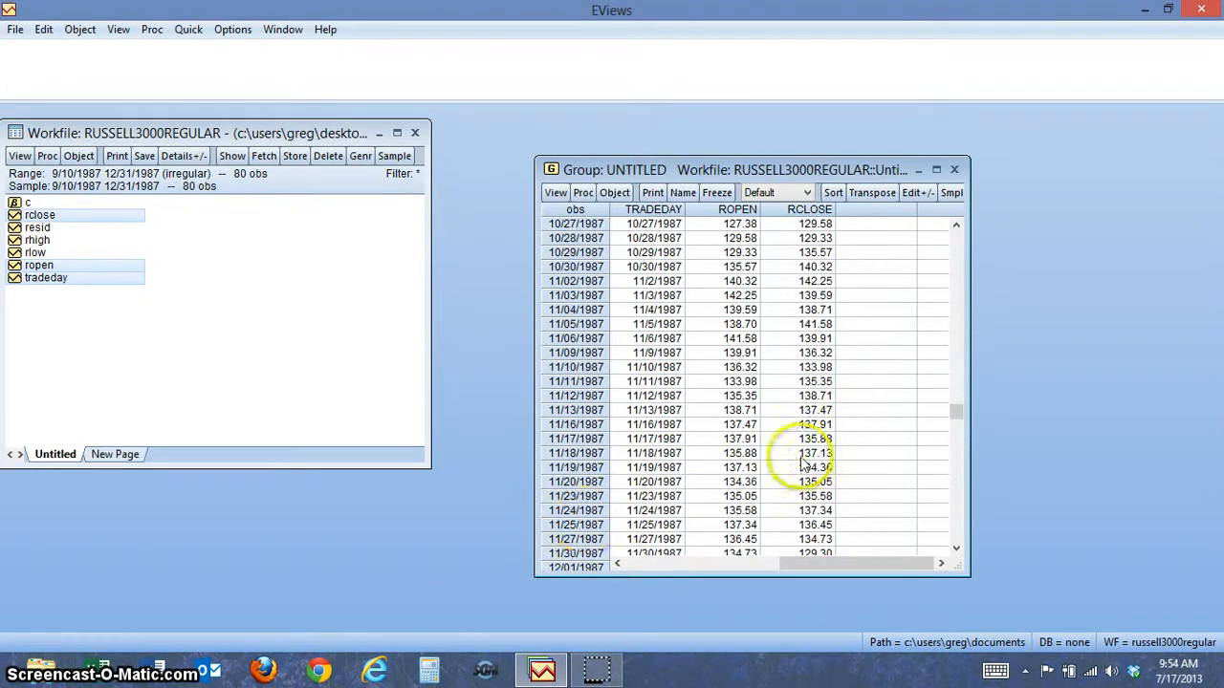
pyautogui.scroll(-1, 768, 473)
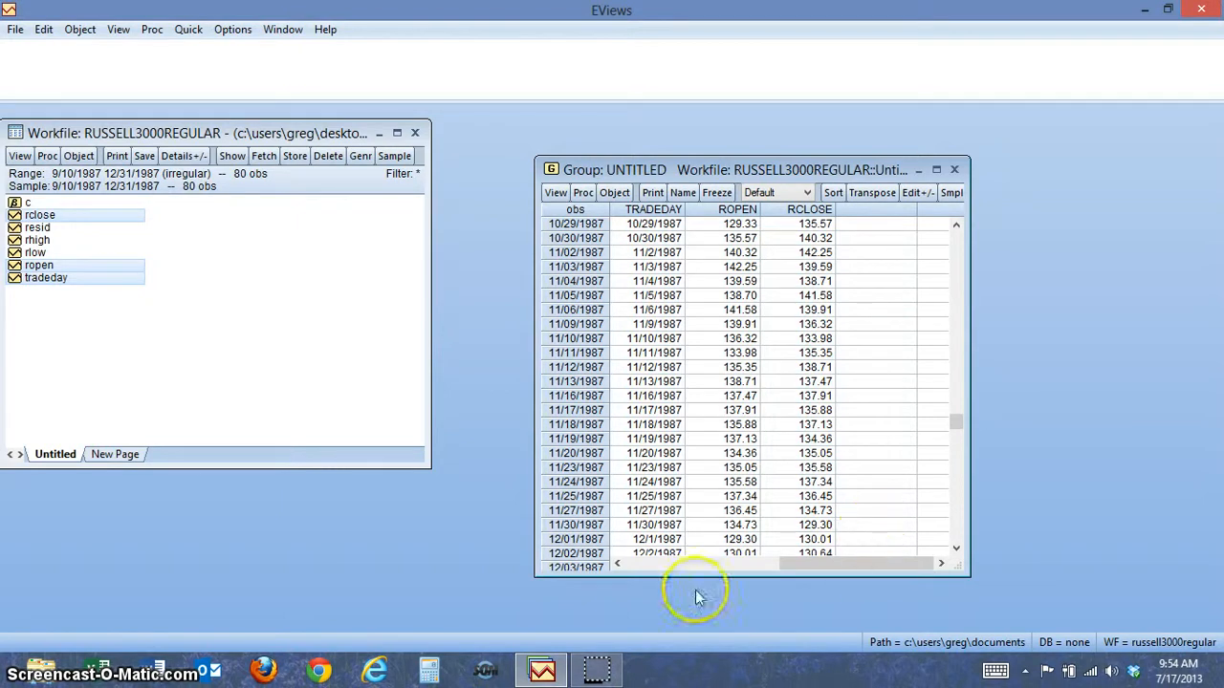
pyautogui.click(604, 677)
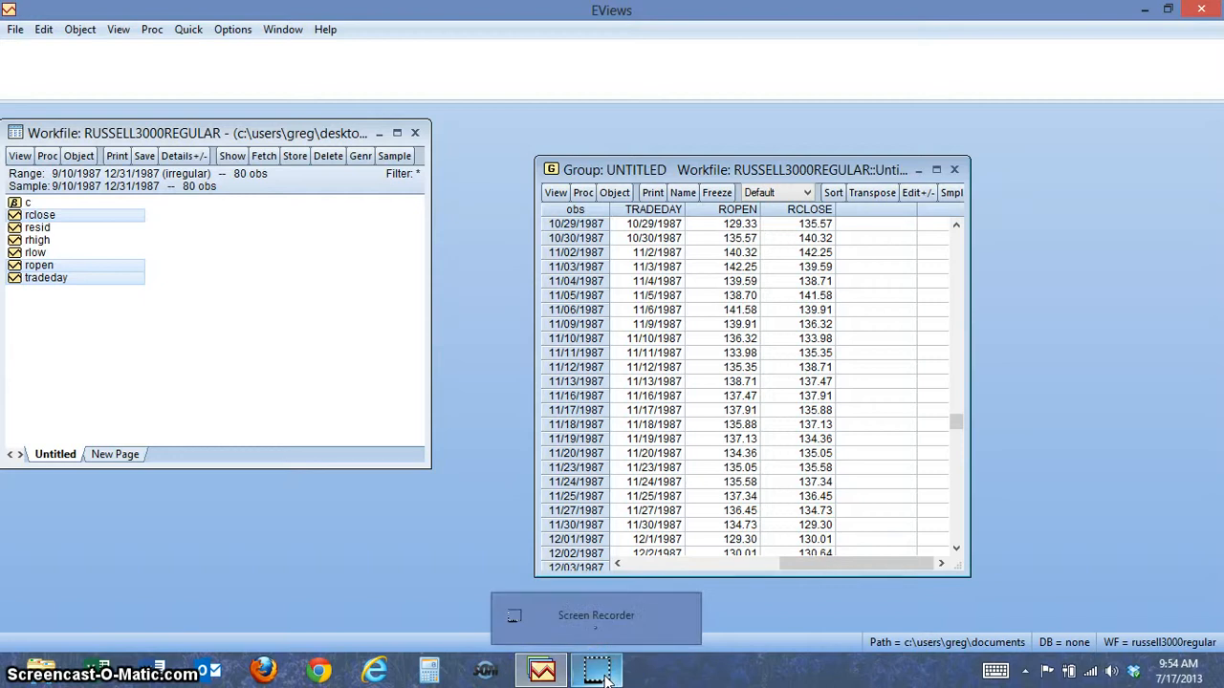